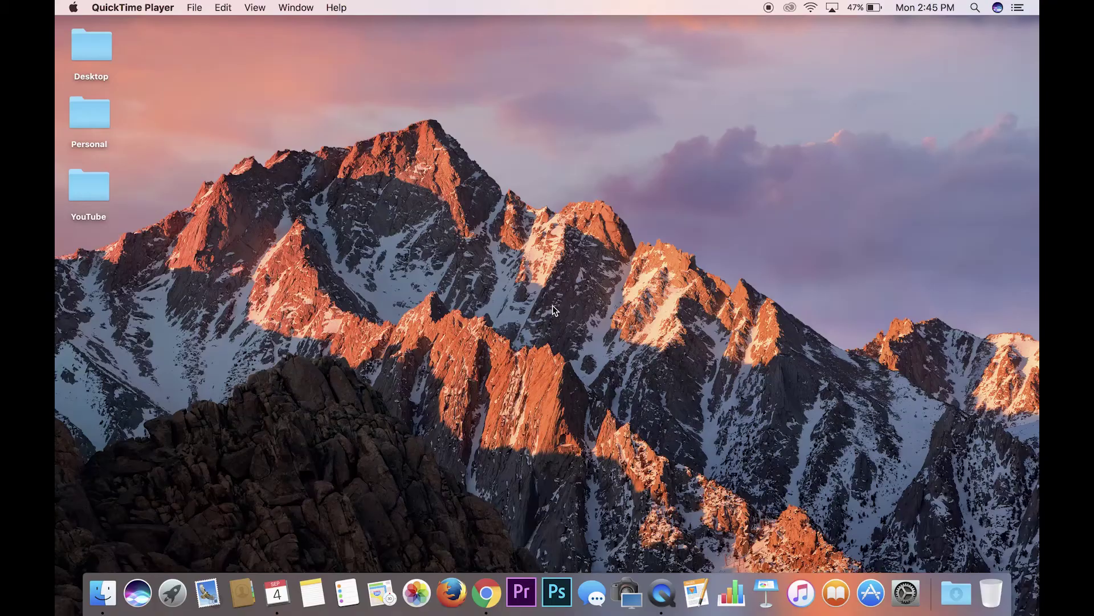
# Launch Keynote, start a new Black-theme presentation and set the zoom to 50%
pyautogui.click(767, 593)
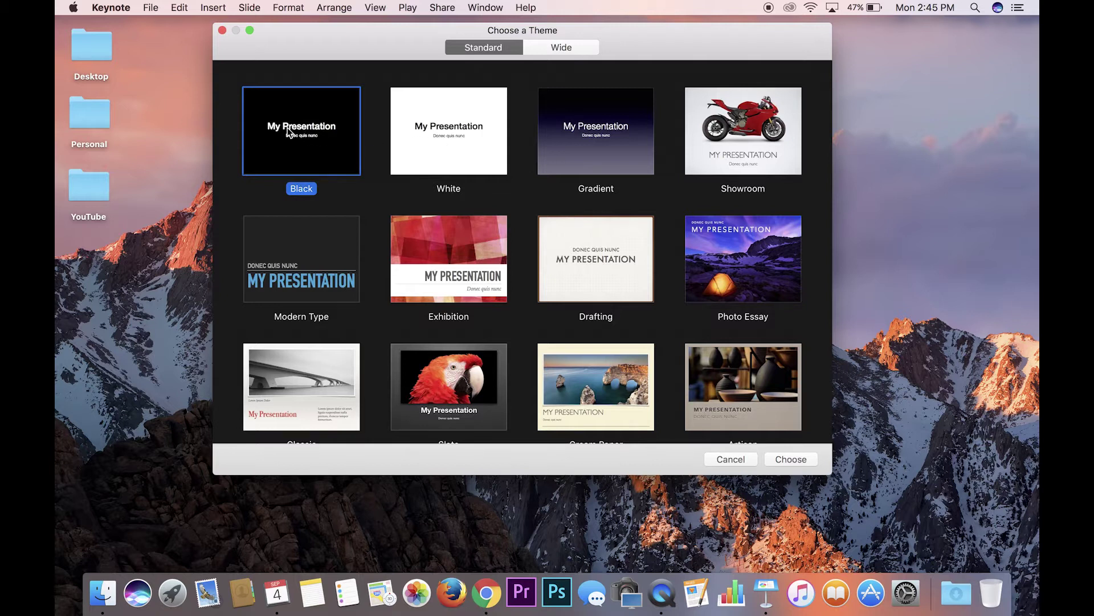
pyautogui.doubleClick(315, 111)
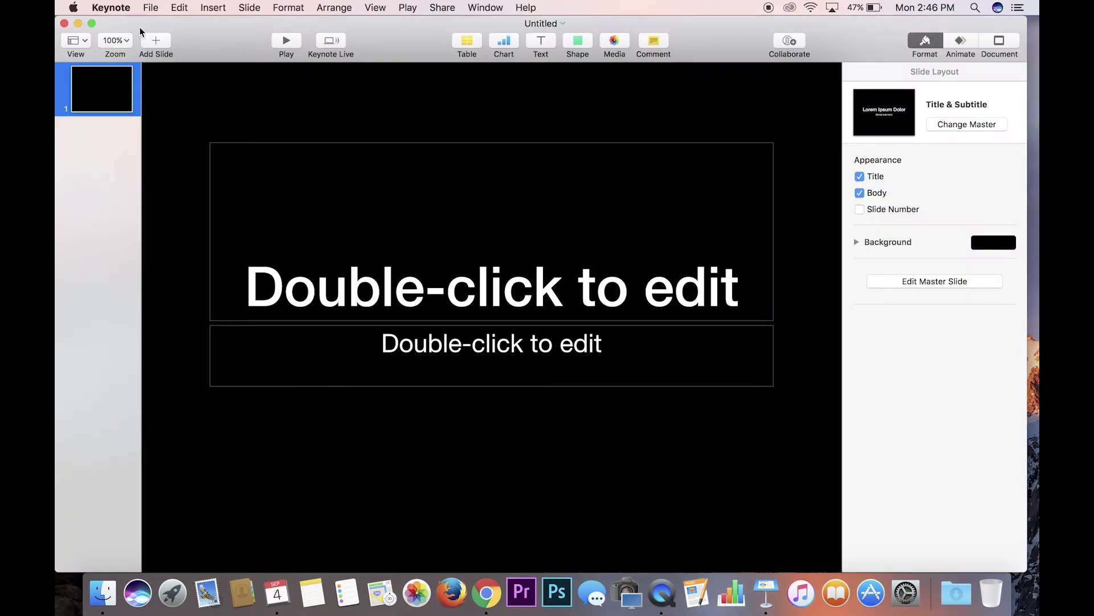
pyautogui.click(116, 42)
pyautogui.click(118, 68)
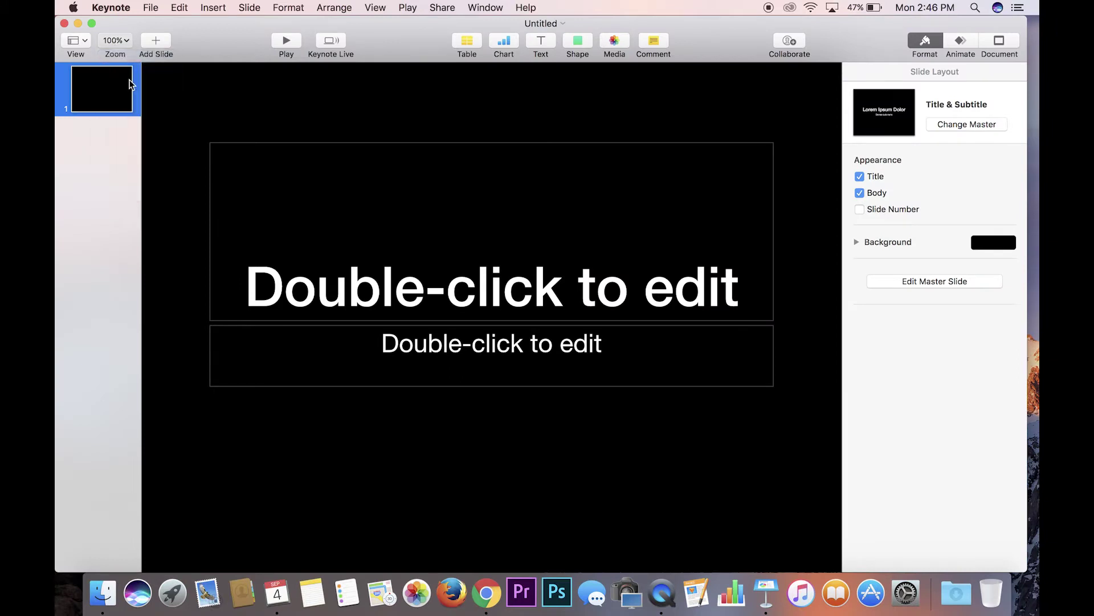
# Delete the title and subtitle boxes, leaving one empty black slide
pyautogui.moveTo(647, 418); pyautogui.dragTo(432, 270)
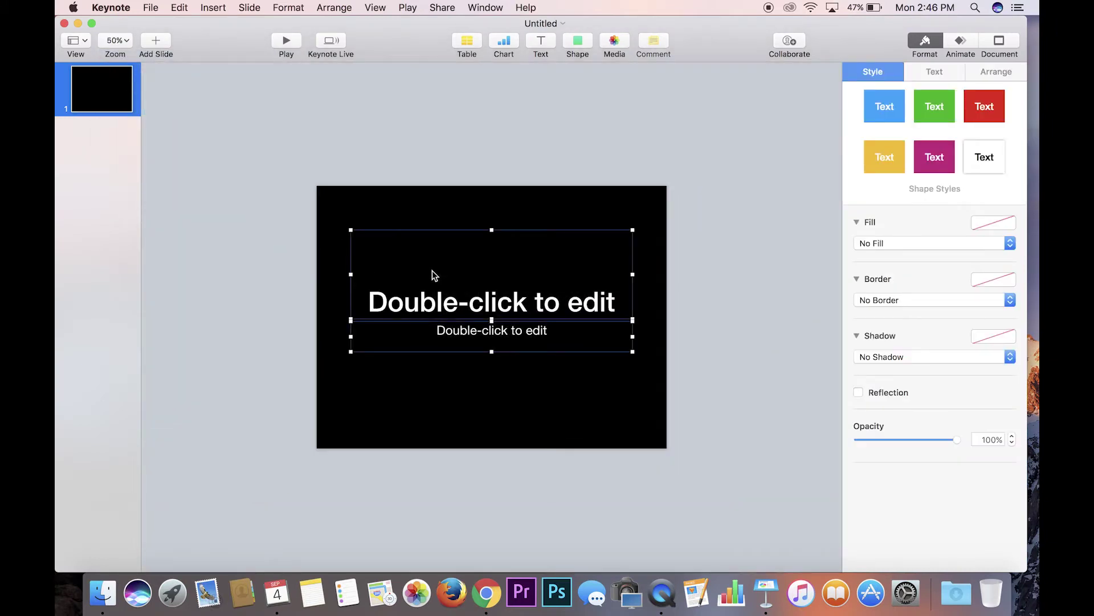
pyautogui.press('Delete')
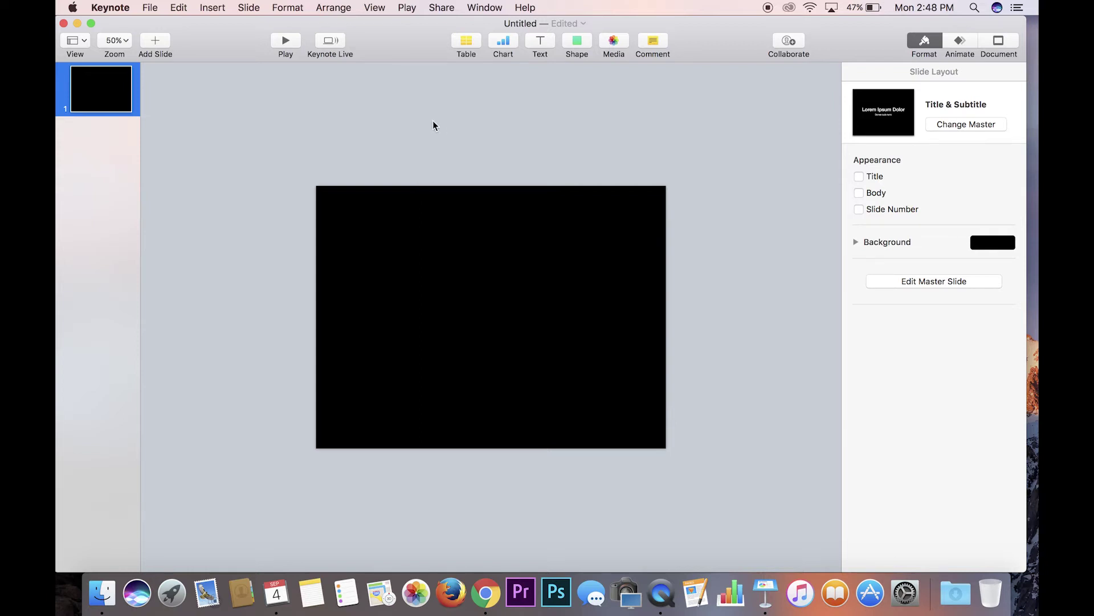
pyautogui.press('super+Tab')
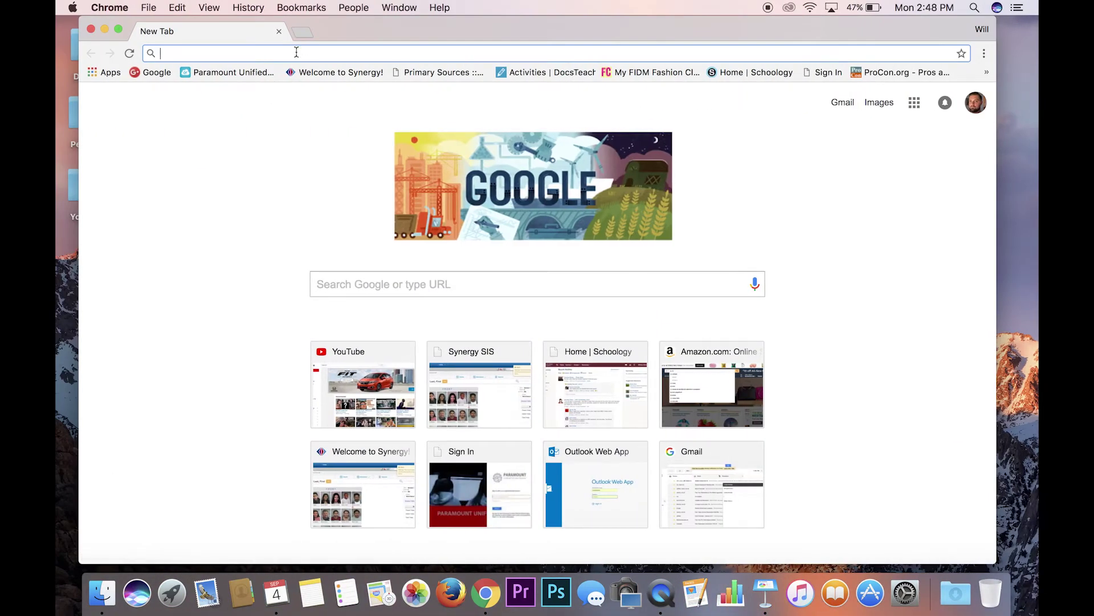
# Search Google for 'soviet union wallpaper' and show only image results
pyautogui.write('sovie')
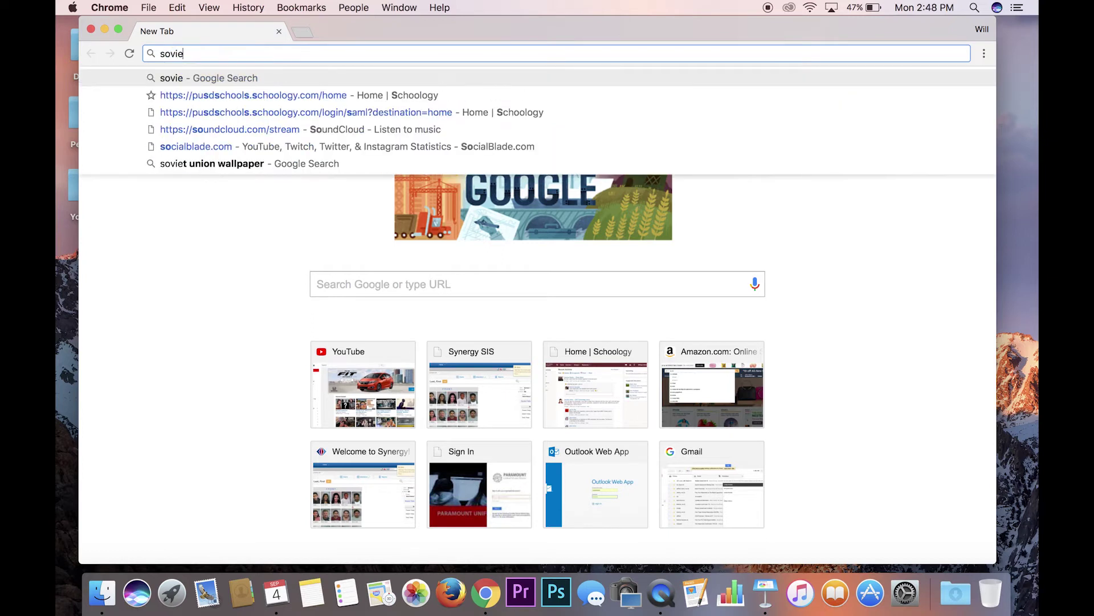
pyautogui.write('t union')
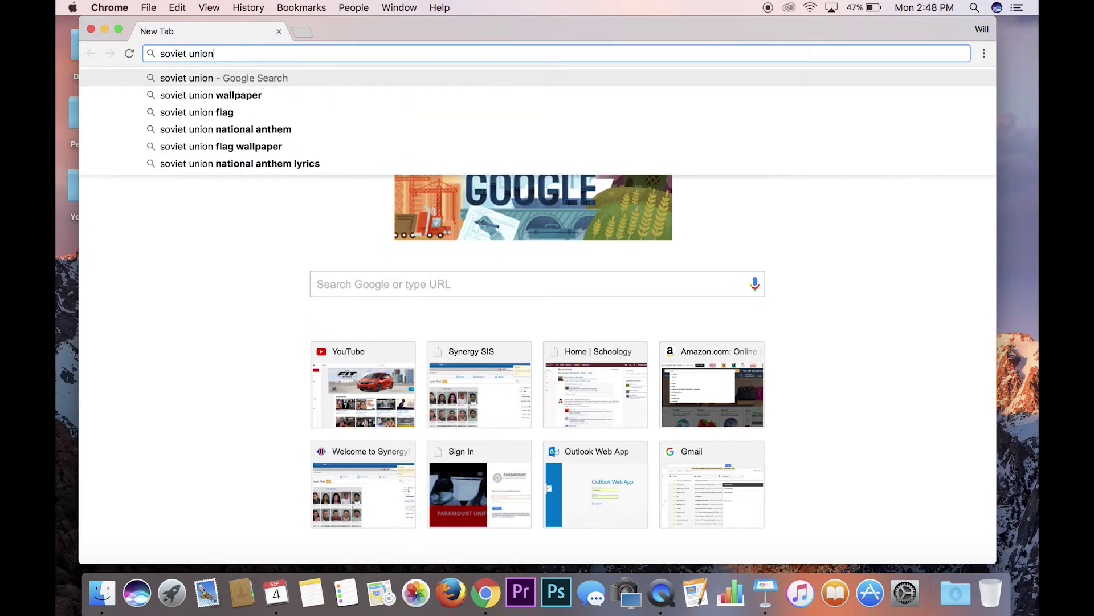
pyautogui.click(243, 92)
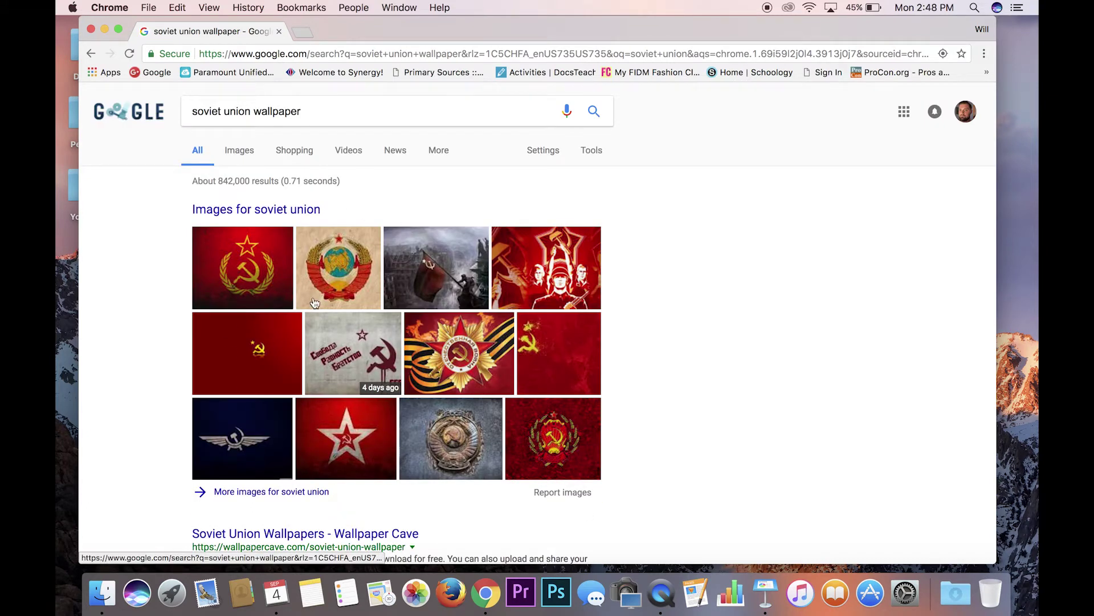
pyautogui.click(241, 154)
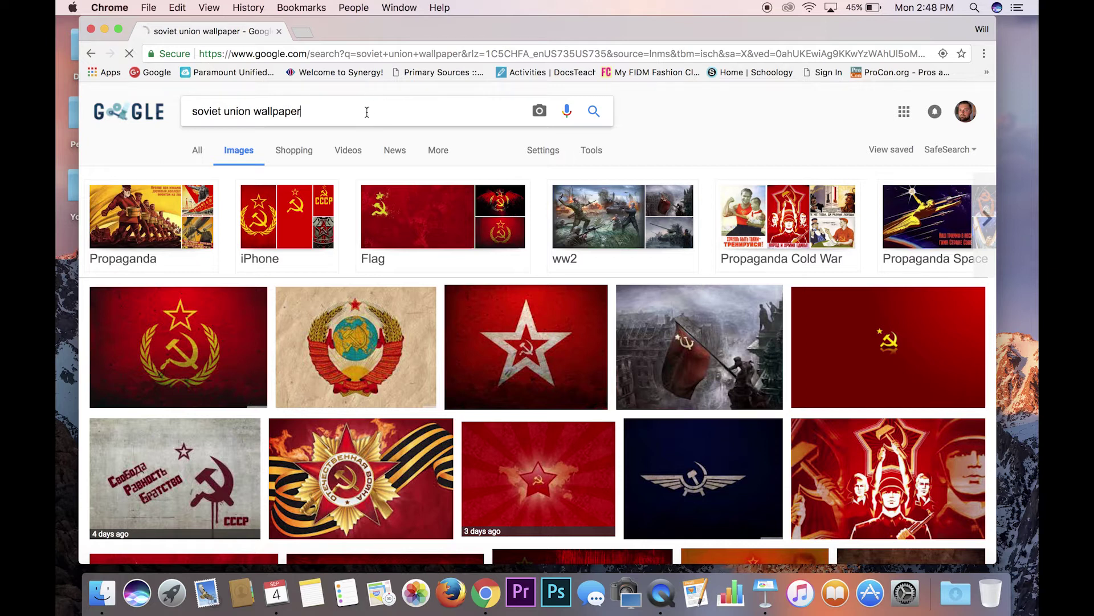
# Filter the results to Large images and preview the first red Soviet flag wallpaper
pyautogui.click(591, 151)
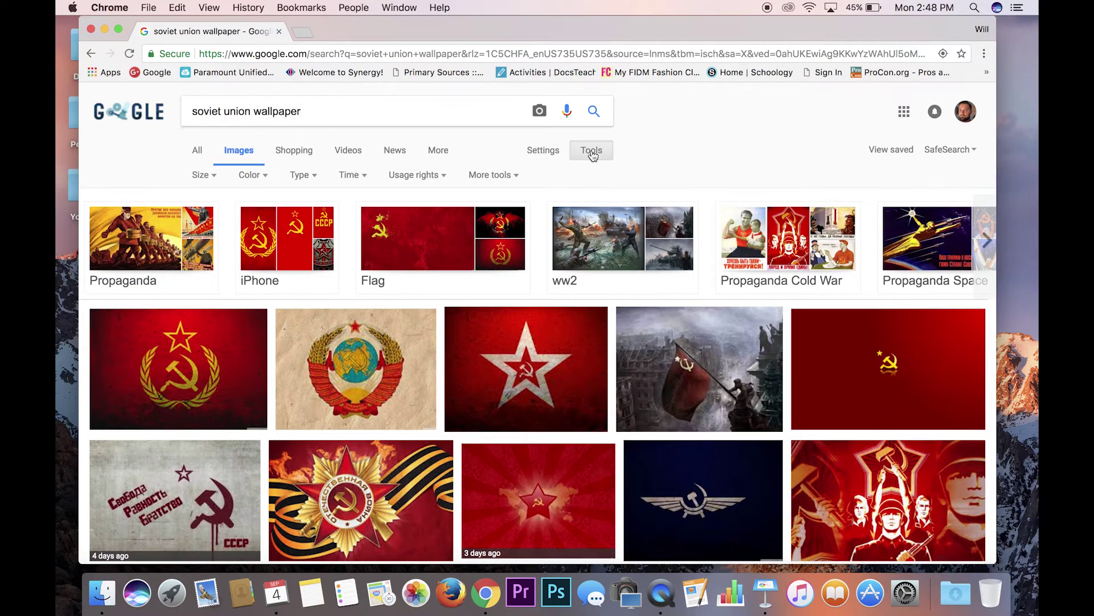
pyautogui.click(201, 182)
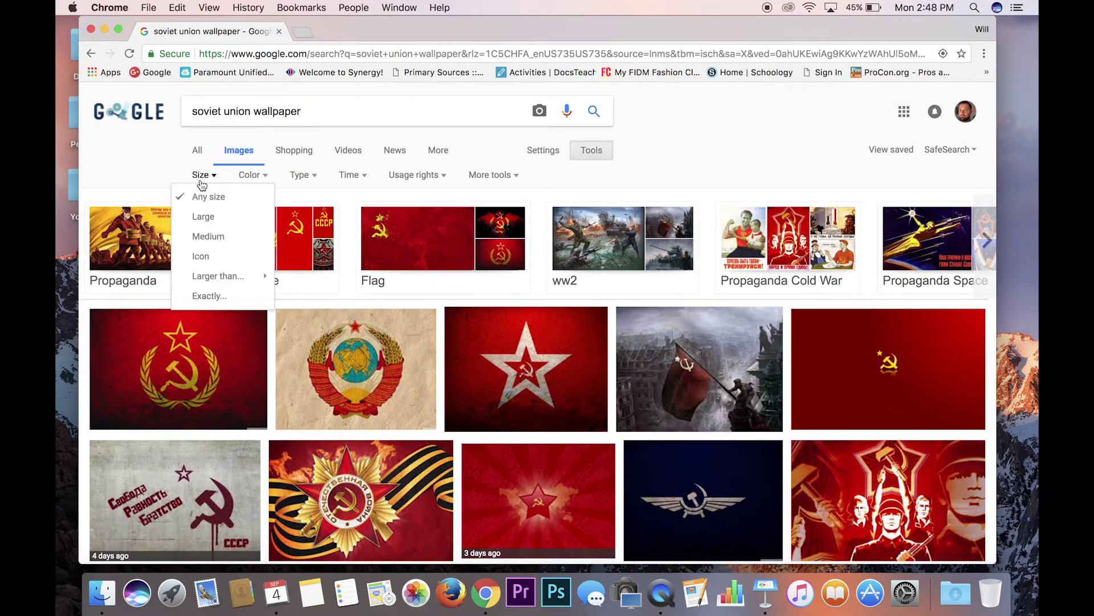
pyautogui.click(203, 218)
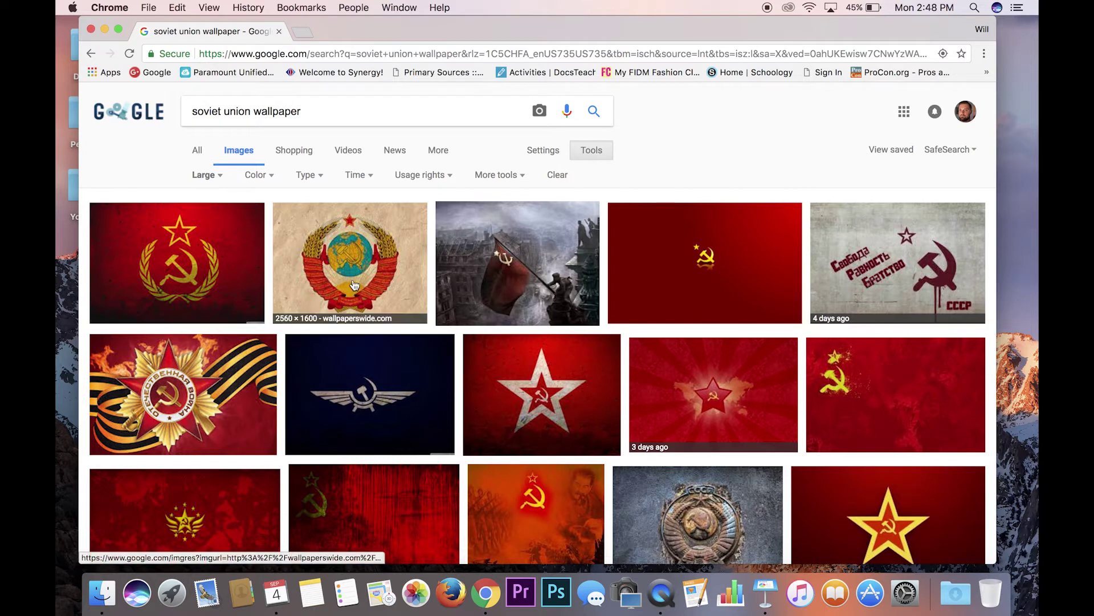
pyautogui.scroll(-3, 493, 280)
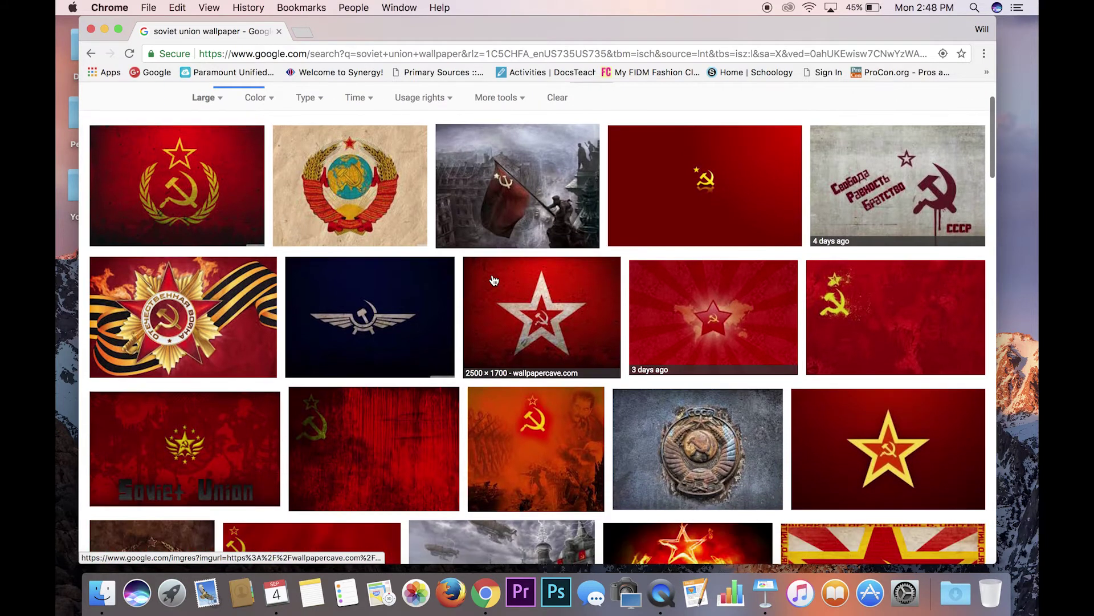
pyautogui.scroll(-10, 493, 280)
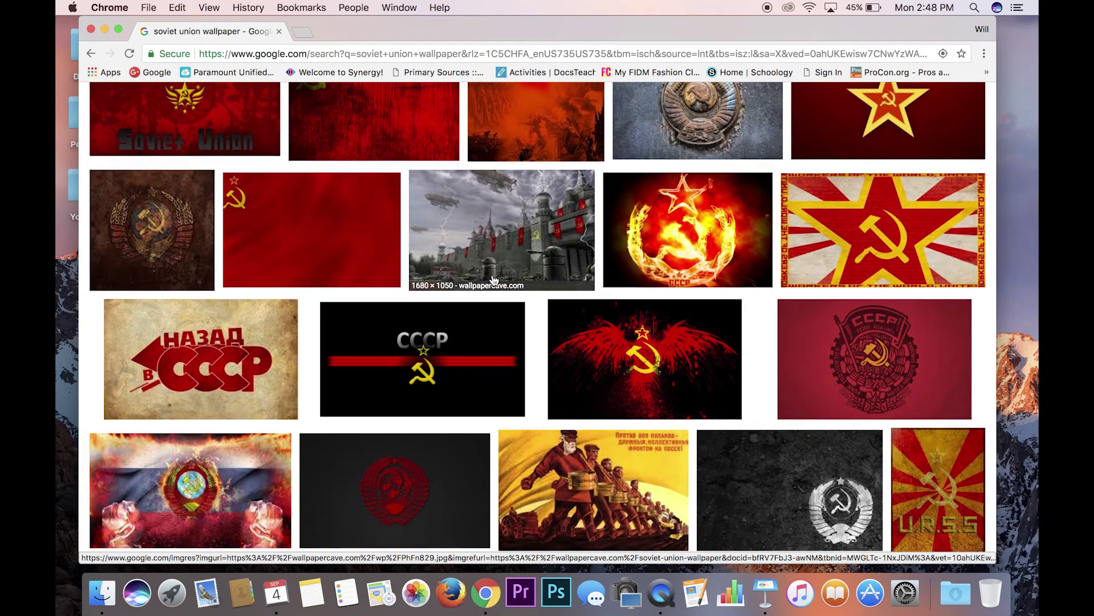
pyautogui.scroll(10, 494, 280)
pyautogui.click(203, 259)
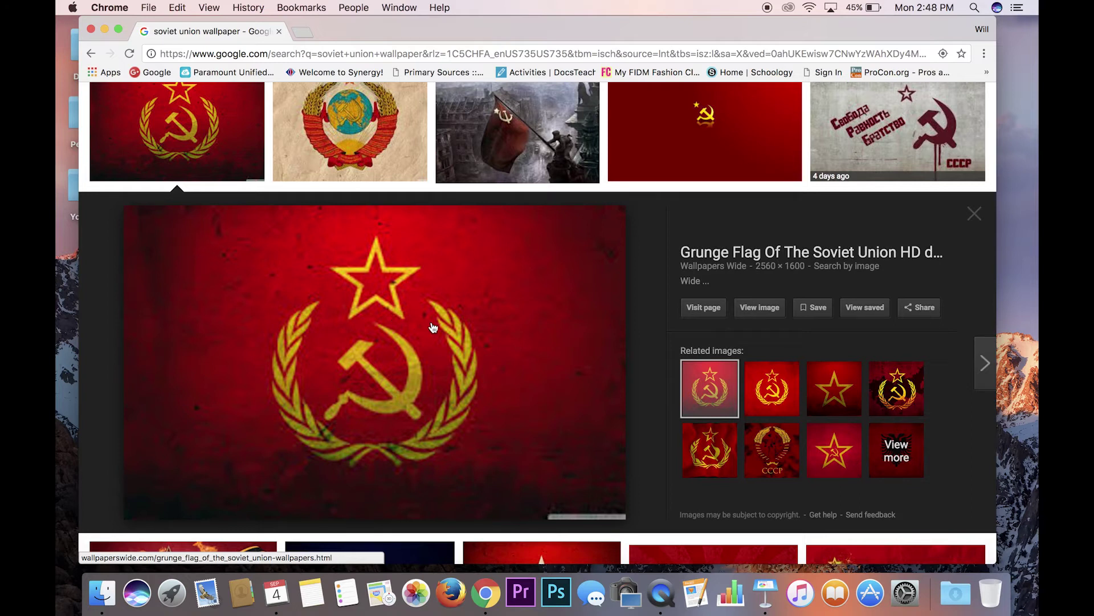
# Preview the related grunge Soviet flag image and drag it onto the Keynote slide
pyautogui.click(780, 383)
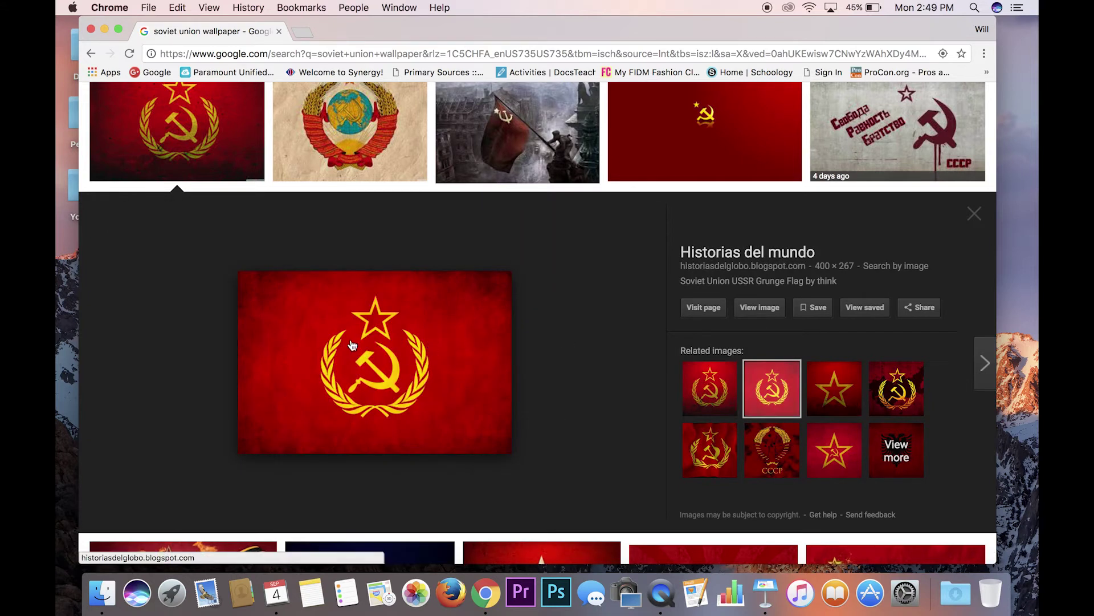
pyautogui.moveTo(351, 342); pyautogui.dragTo(636, 441)
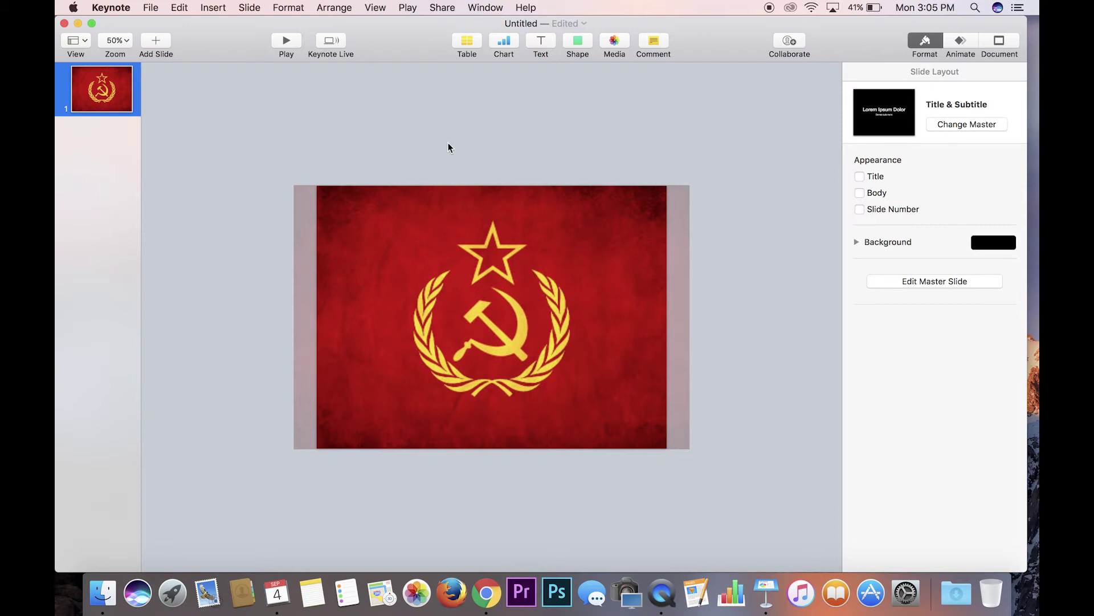
# Move the flag image down so a black strip shows along the slide's top
pyautogui.moveTo(545, 227); pyautogui.dragTo(548, 271)
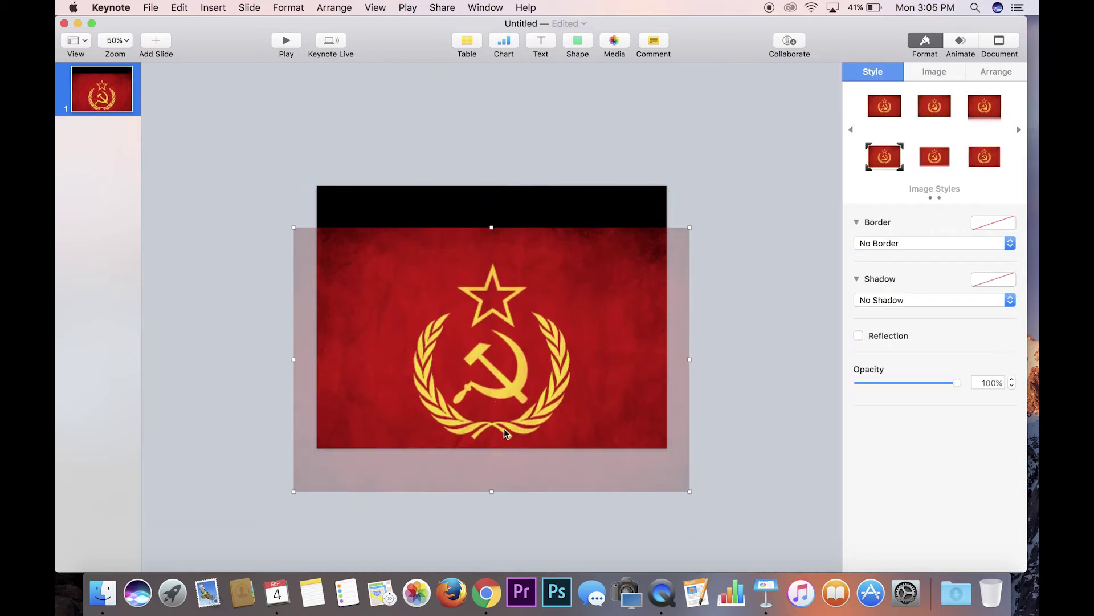
pyautogui.moveTo(482, 363); pyautogui.dragTo(482, 366)
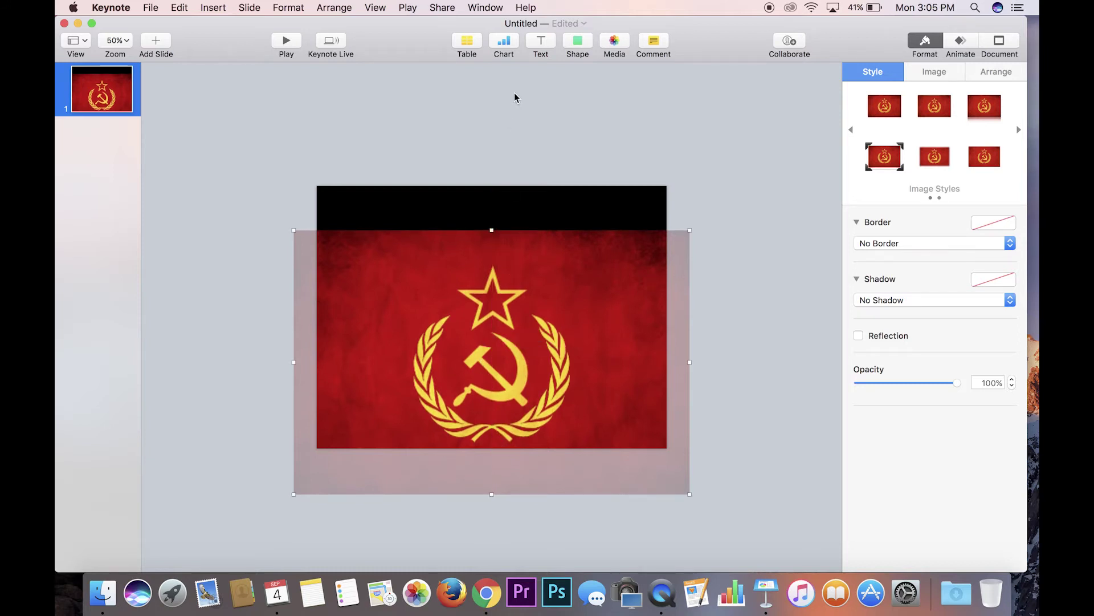
pyautogui.click(578, 51)
# Insert a square and stretch it into a wide band across the slide's top
pyautogui.click(572, 151)
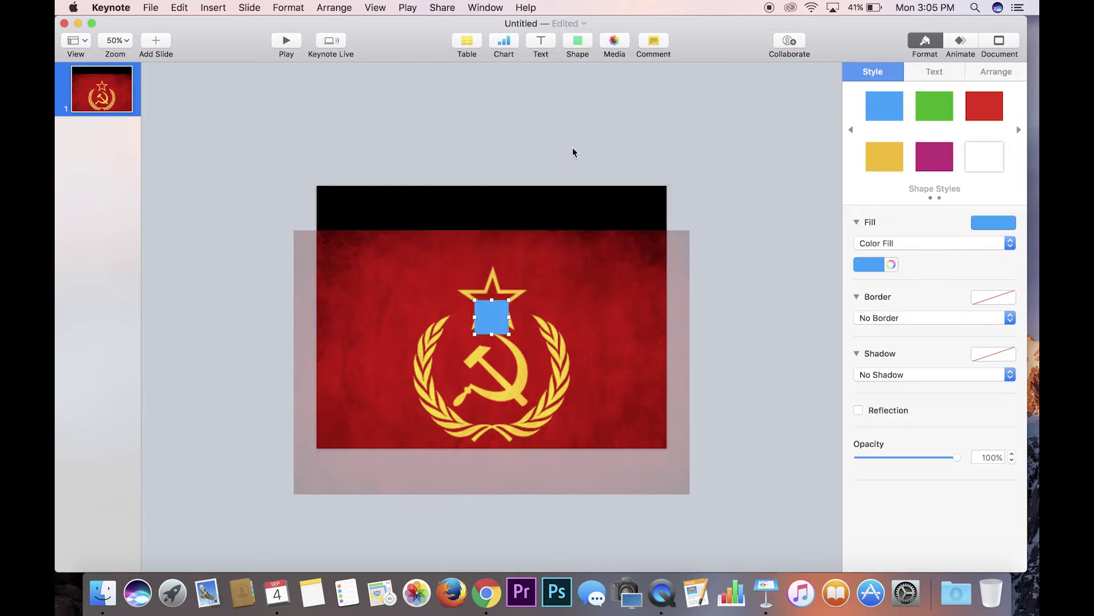
pyautogui.moveTo(487, 318); pyautogui.dragTo(676, 302)
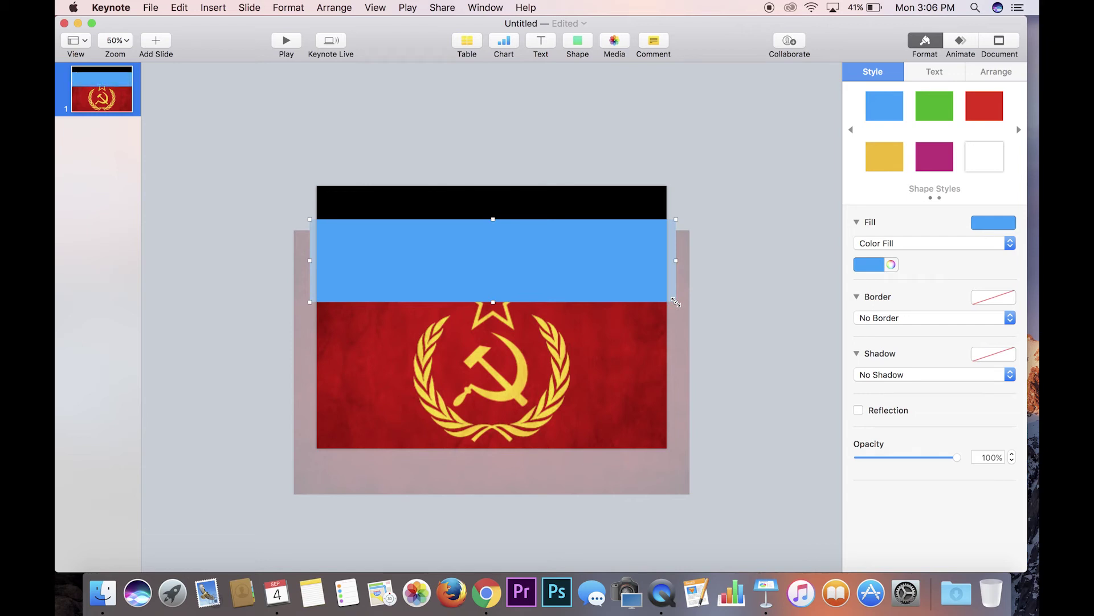
pyautogui.moveTo(639, 280); pyautogui.dragTo(635, 195)
pyautogui.moveTo(543, 181); pyautogui.dragTo(539, 142)
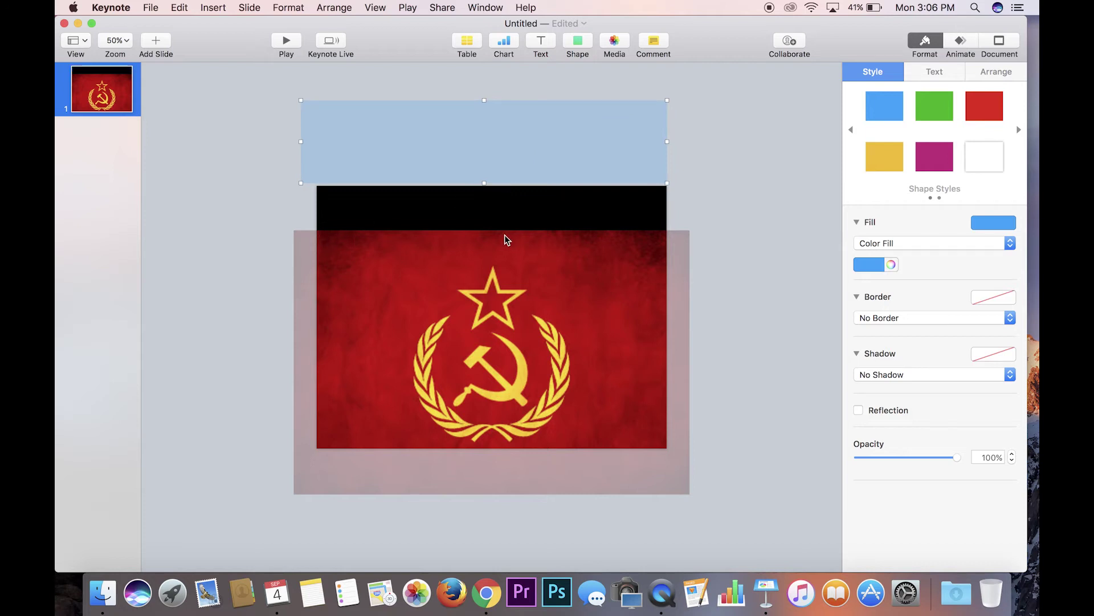
pyautogui.moveTo(546, 157); pyautogui.dragTo(552, 260)
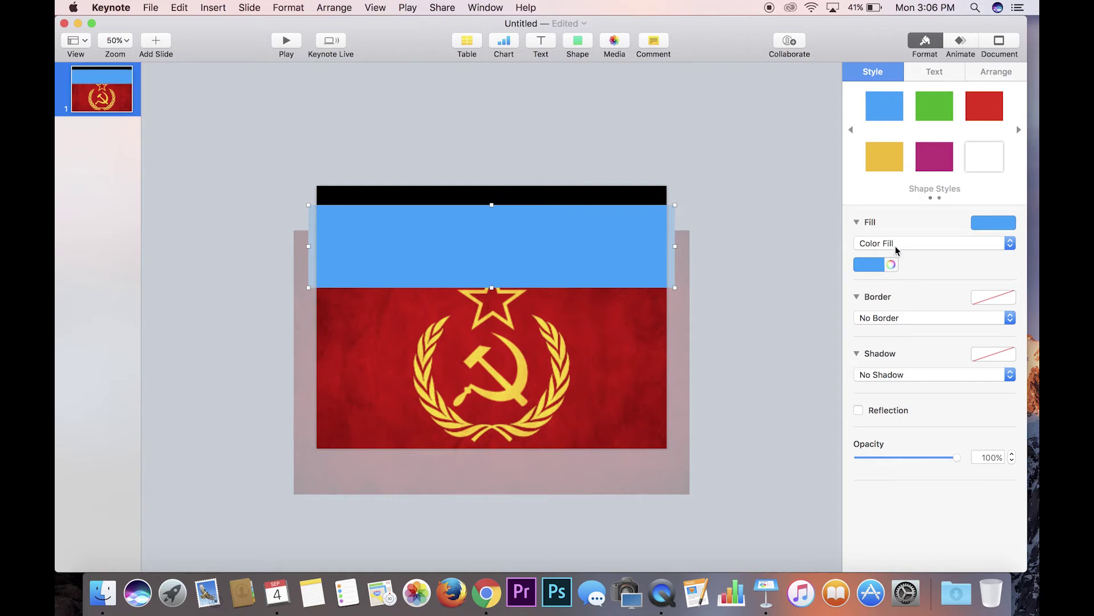
pyautogui.click(1008, 227)
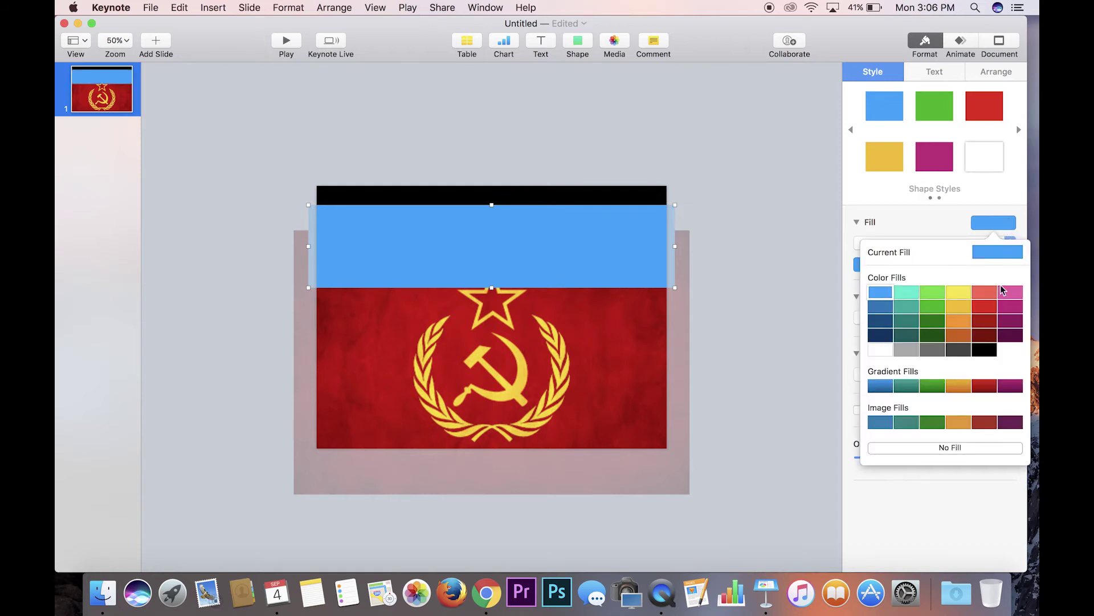
# Fill the band with a black advanced gradient fading to transparent
pyautogui.click(984, 351)
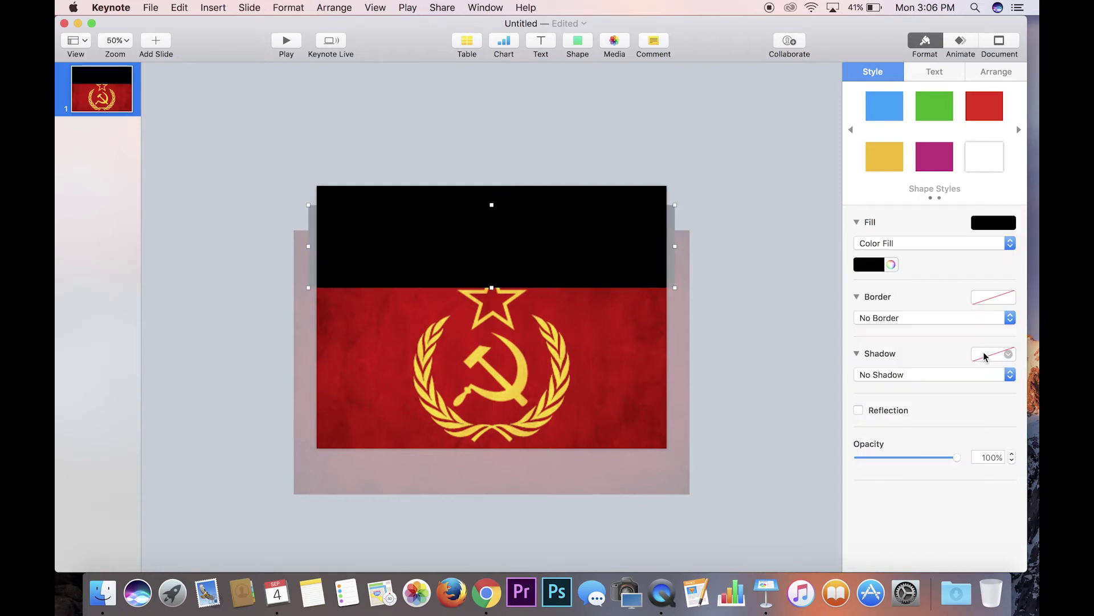
pyautogui.click(917, 245)
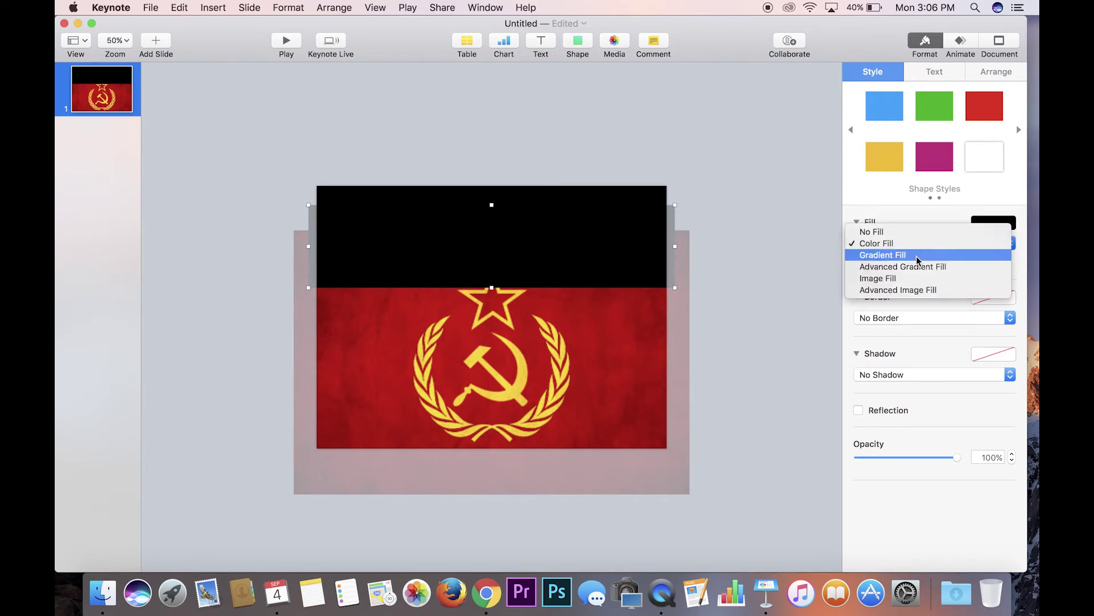
pyautogui.click(918, 260)
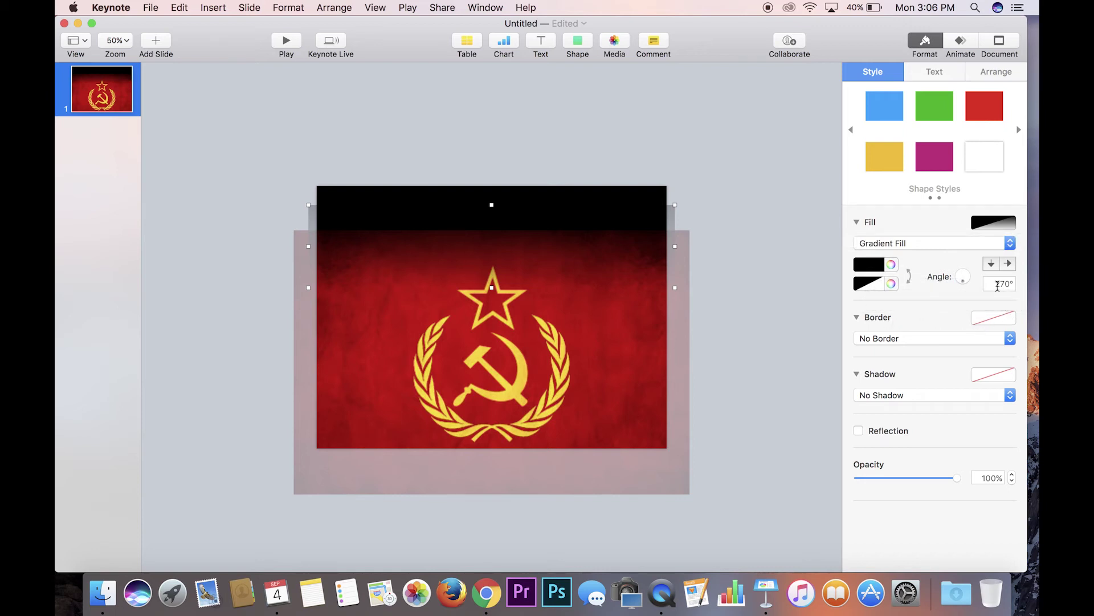
pyautogui.click(931, 246)
pyautogui.click(931, 255)
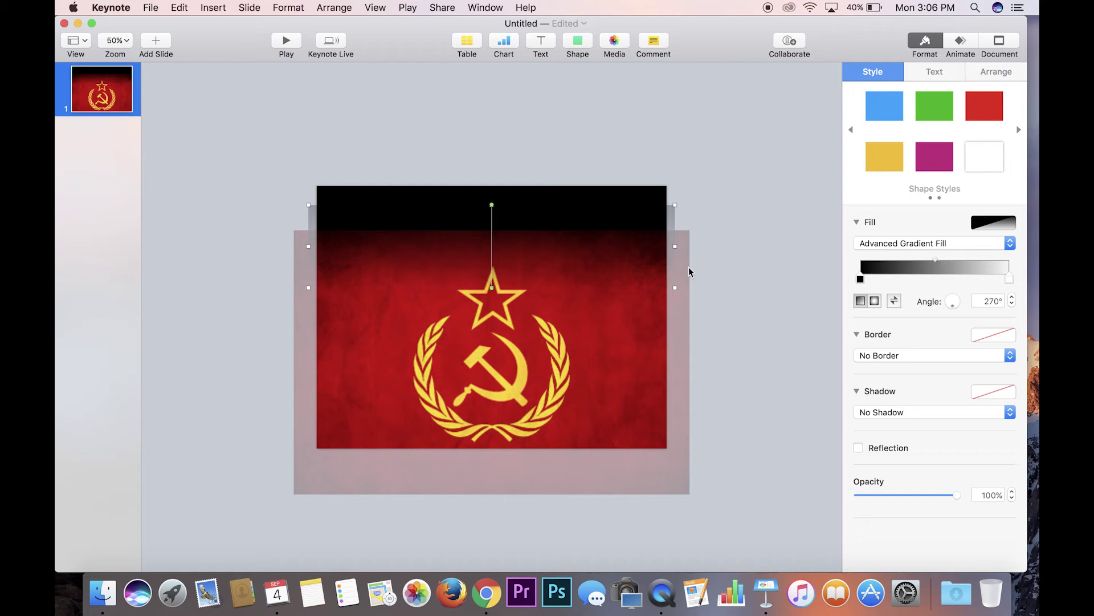
# Align the gradient band with the flag's top edge so the slide fades to black
pyautogui.click(753, 280)
pyautogui.moveTo(600, 222); pyautogui.dragTo(604, 241)
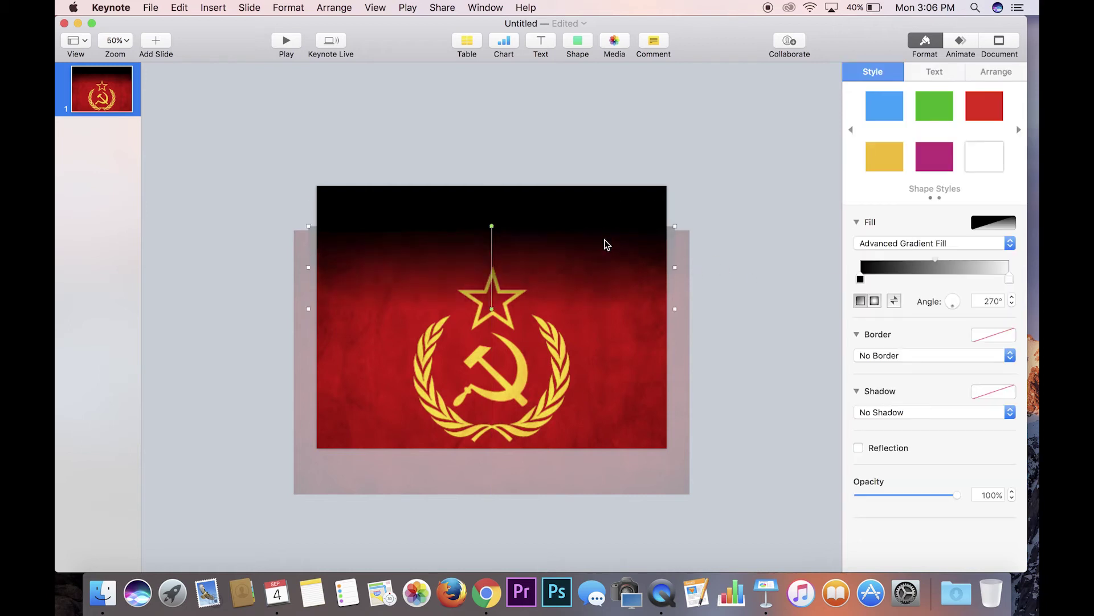
pyautogui.click(758, 305)
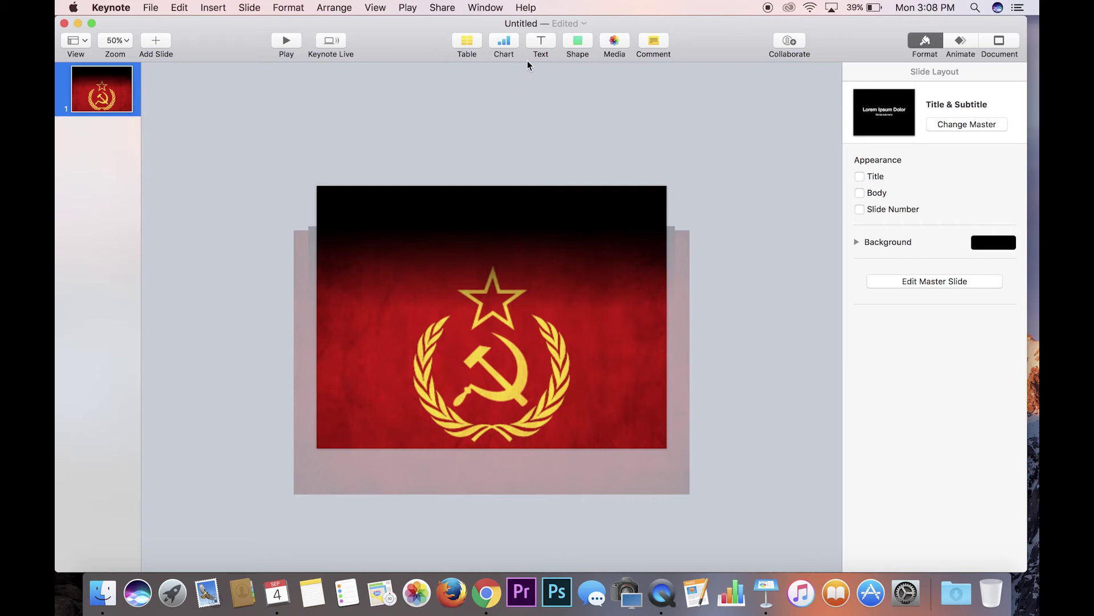
# Add a text box reading 'Russian Revolution' and move it near the slide top
pyautogui.click(541, 42)
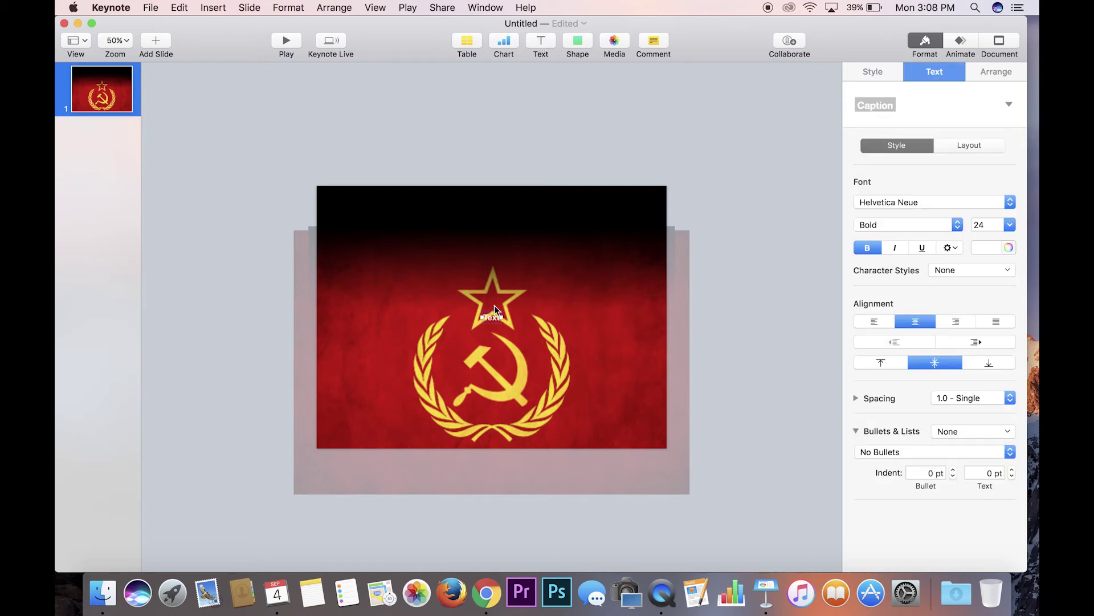
pyautogui.doubleClick(492, 317)
pyautogui.press('BackSpace')
pyautogui.write('Russian Revolution')
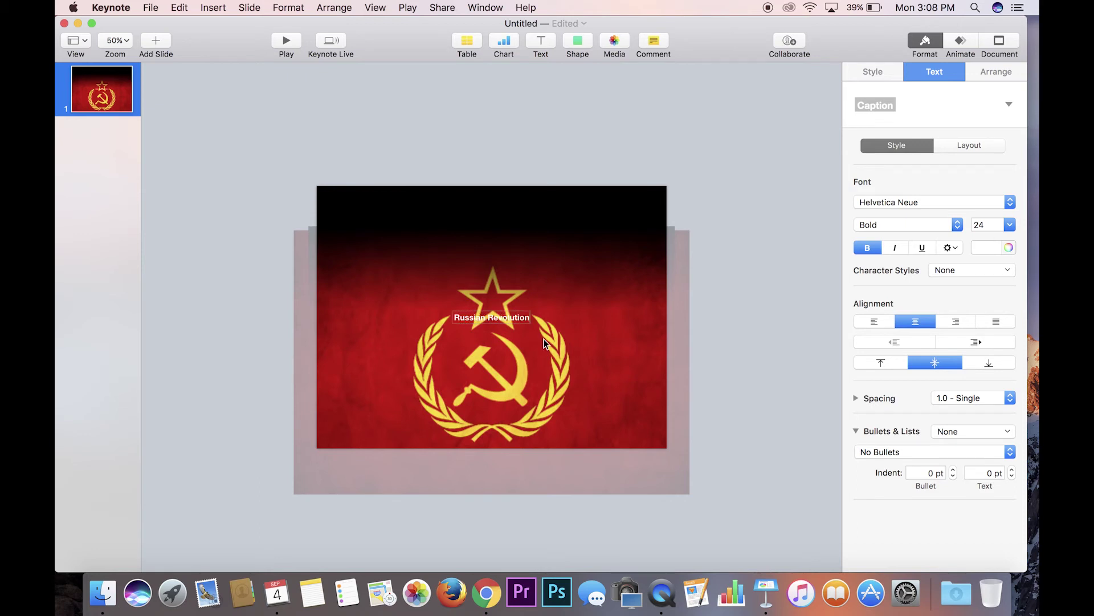
pyautogui.click(537, 343)
pyautogui.moveTo(516, 317); pyautogui.dragTo(516, 241)
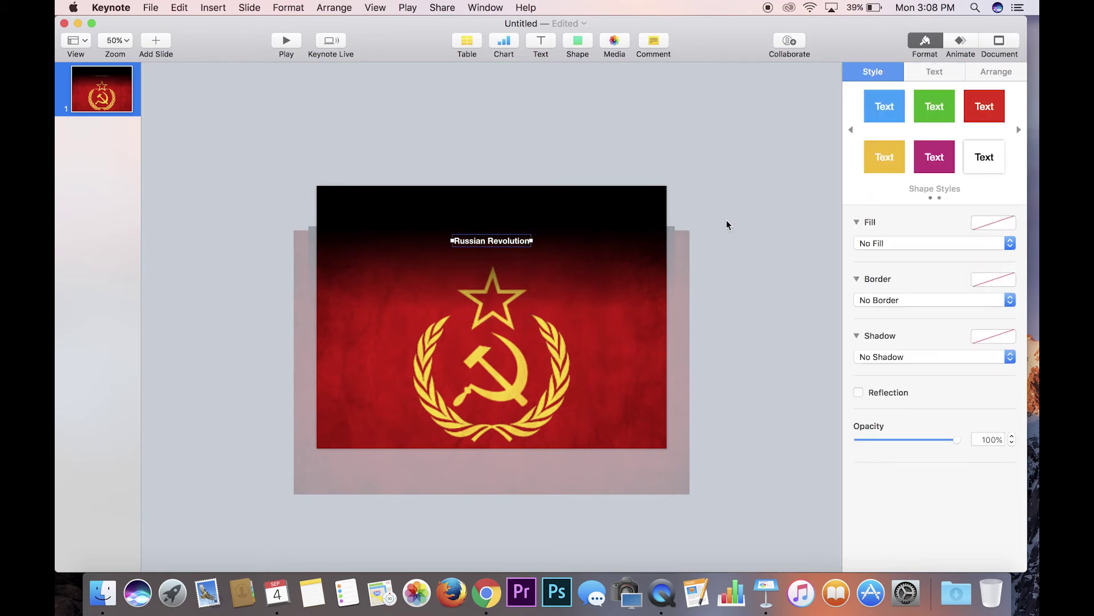
# Set the title's font to Soviet Bold
pyautogui.click(952, 73)
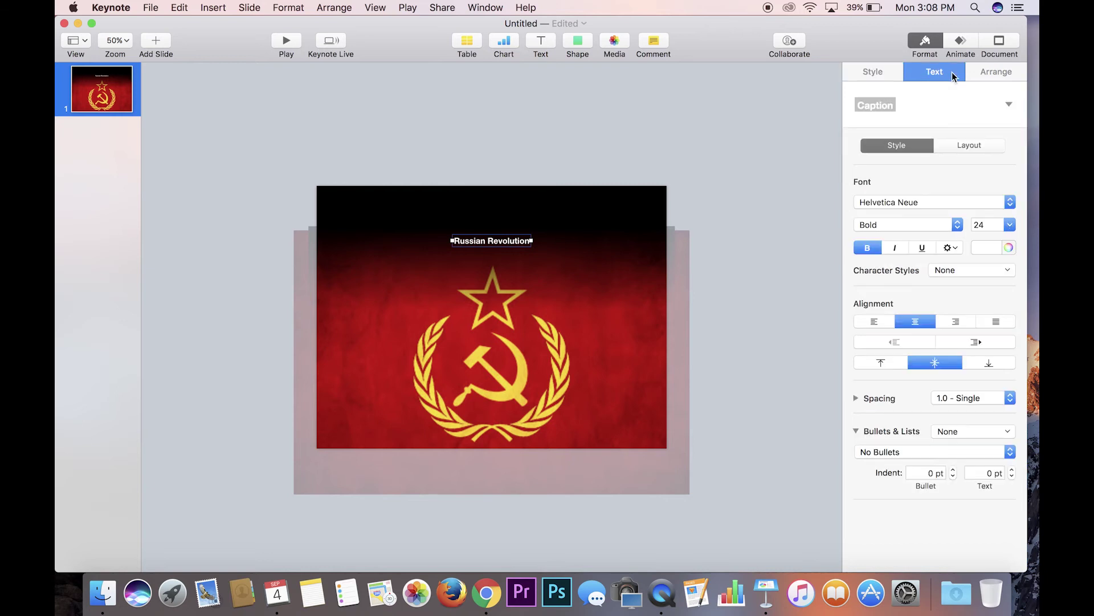
pyautogui.click(921, 200)
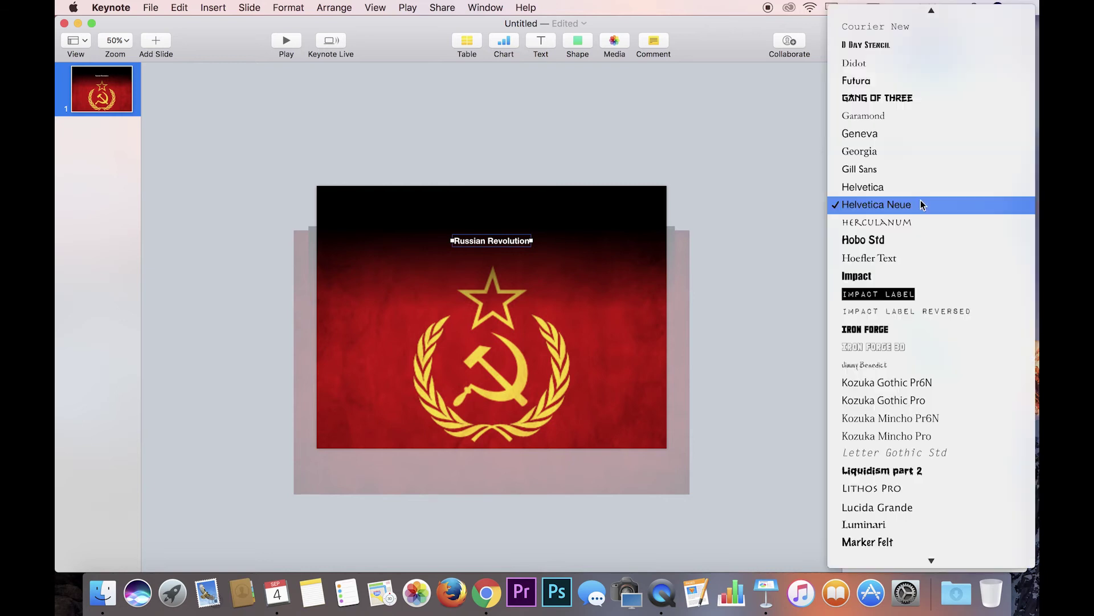
pyautogui.scroll(-10, 910, 305)
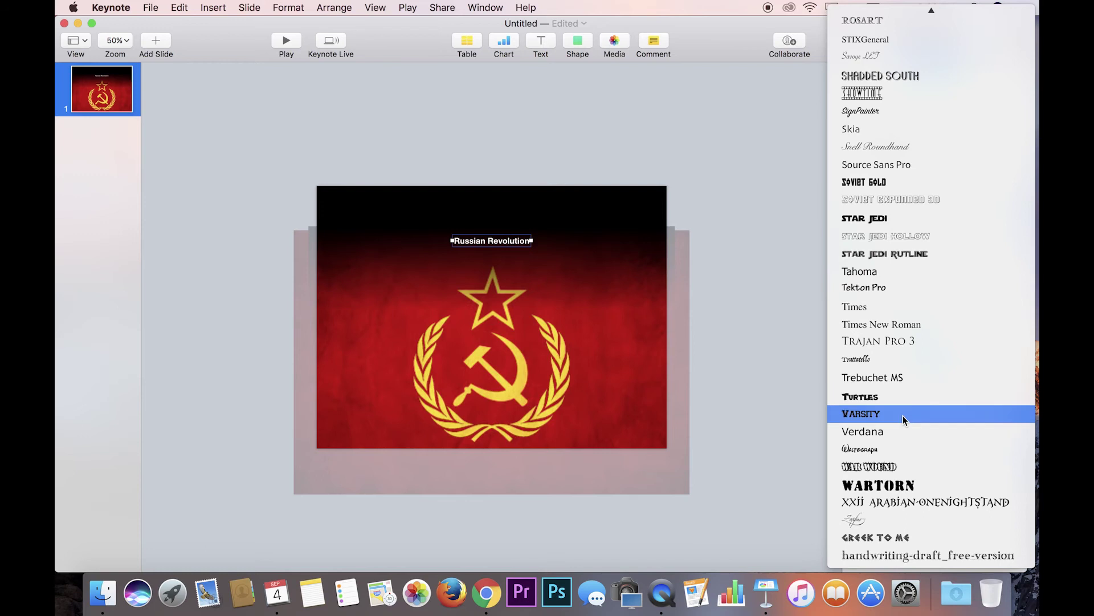
pyautogui.scroll(2, 901, 344)
pyautogui.scroll(3, 899, 343)
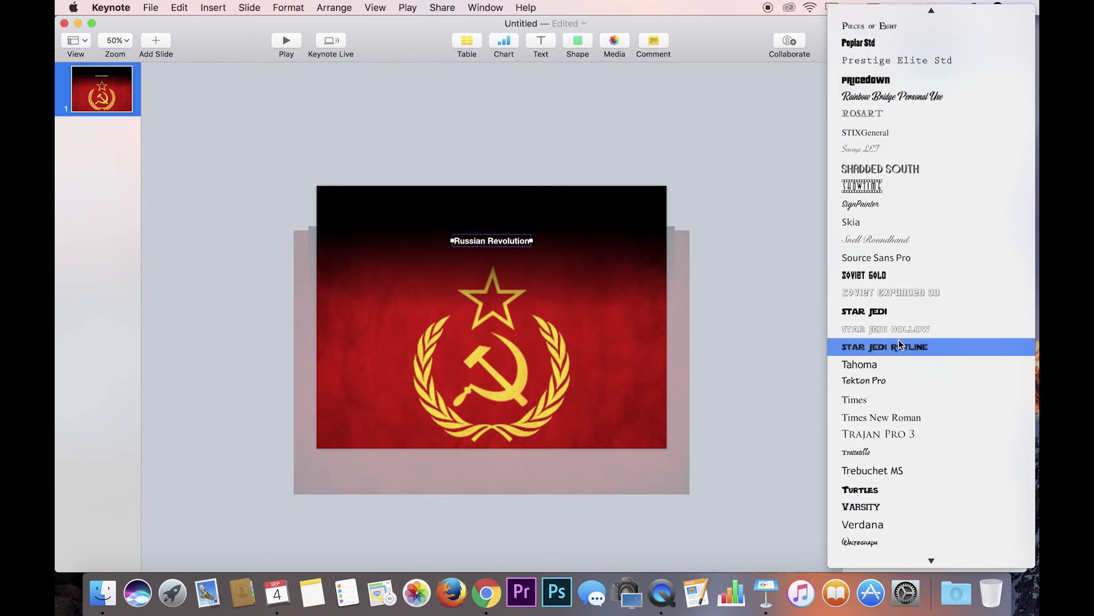
pyautogui.click(887, 276)
# Set the title's font size to 150 and centre it slightly lower on the slide
pyautogui.doubleClick(986, 226)
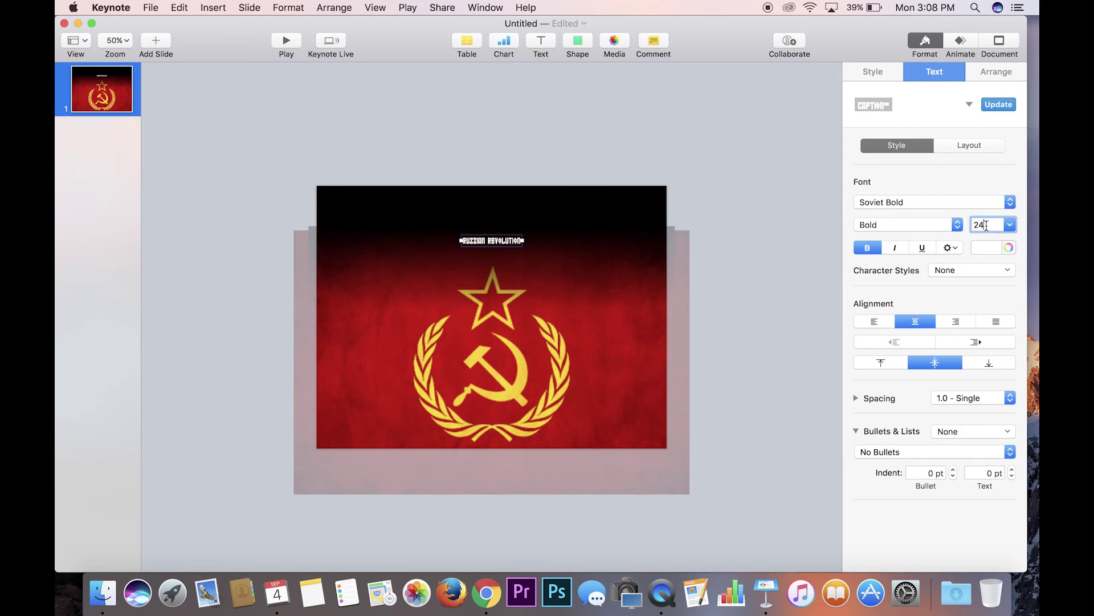
pyautogui.press('BackSpace')
pyautogui.write('75')
pyautogui.press('Return')
pyautogui.write('100')
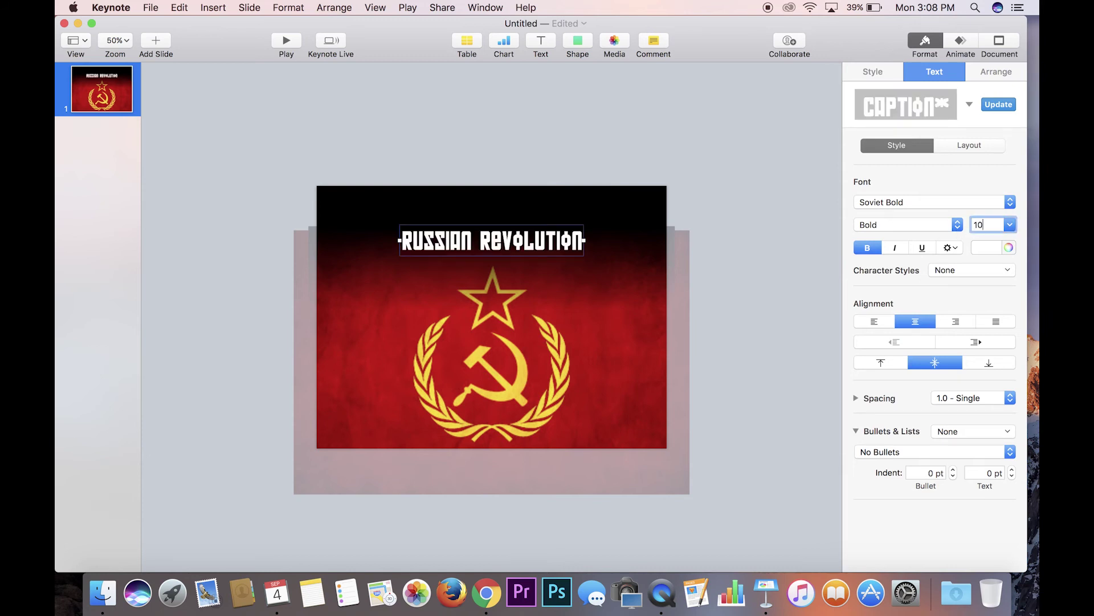
pyautogui.press('Return')
pyautogui.write('150')
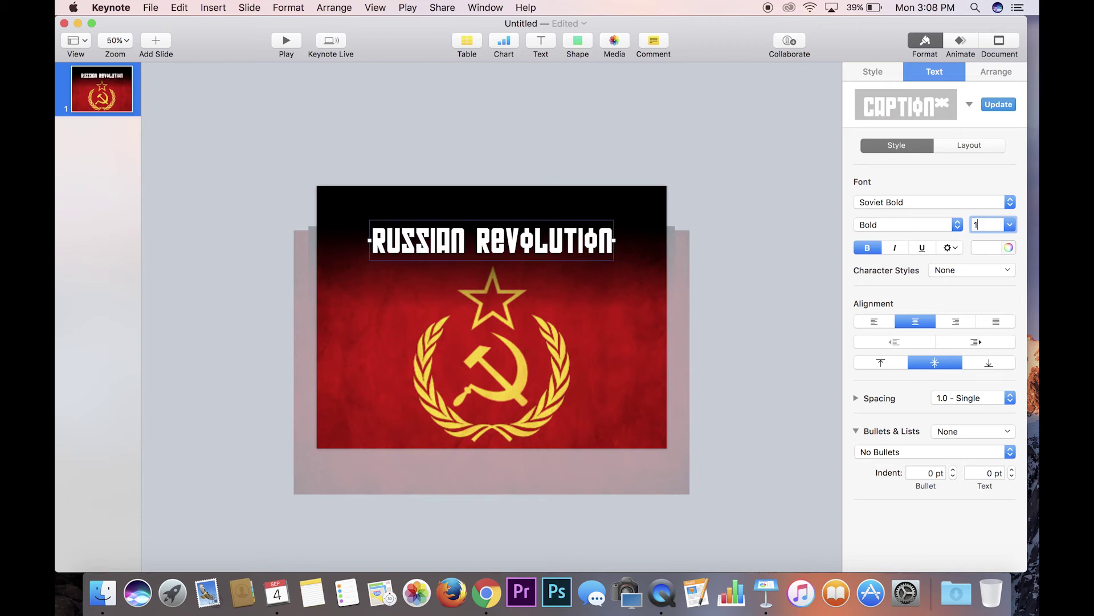
pyautogui.press('Return')
pyautogui.moveTo(479, 265); pyautogui.dragTo(479, 278)
# Color the title text with the flag's red, sampled with the Colors eyedropper
pyautogui.click(996, 247)
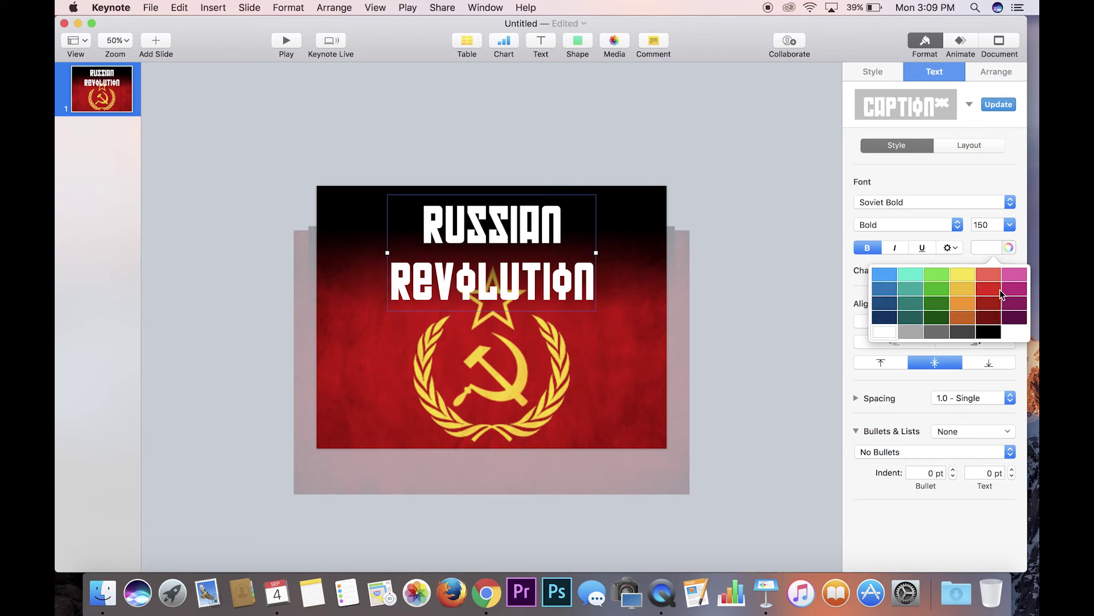
pyautogui.click(764, 281)
pyautogui.click(487, 287)
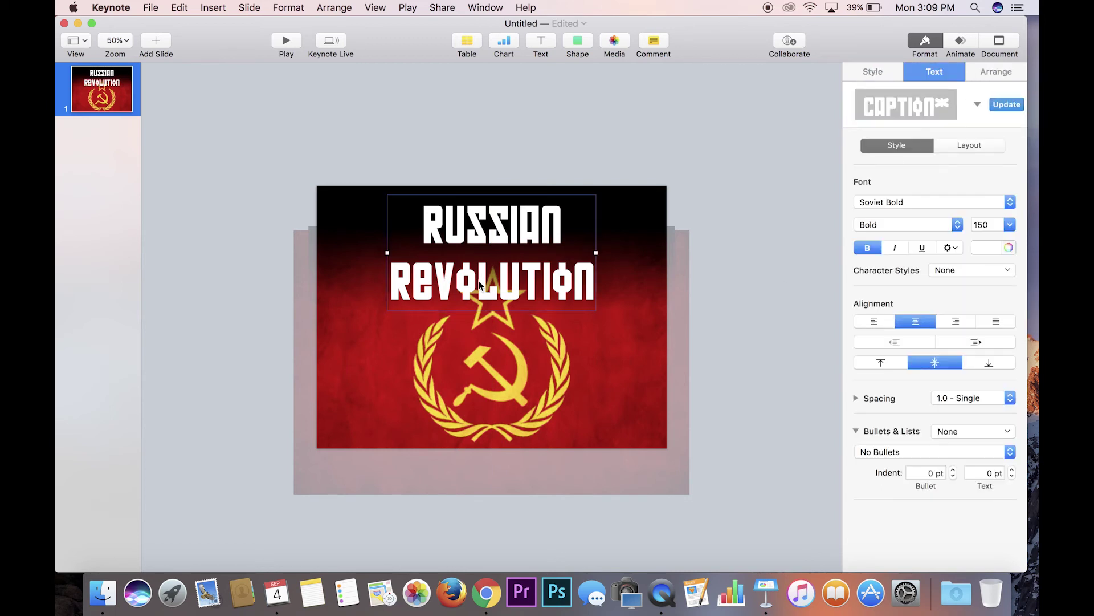
pyautogui.click(1009, 248)
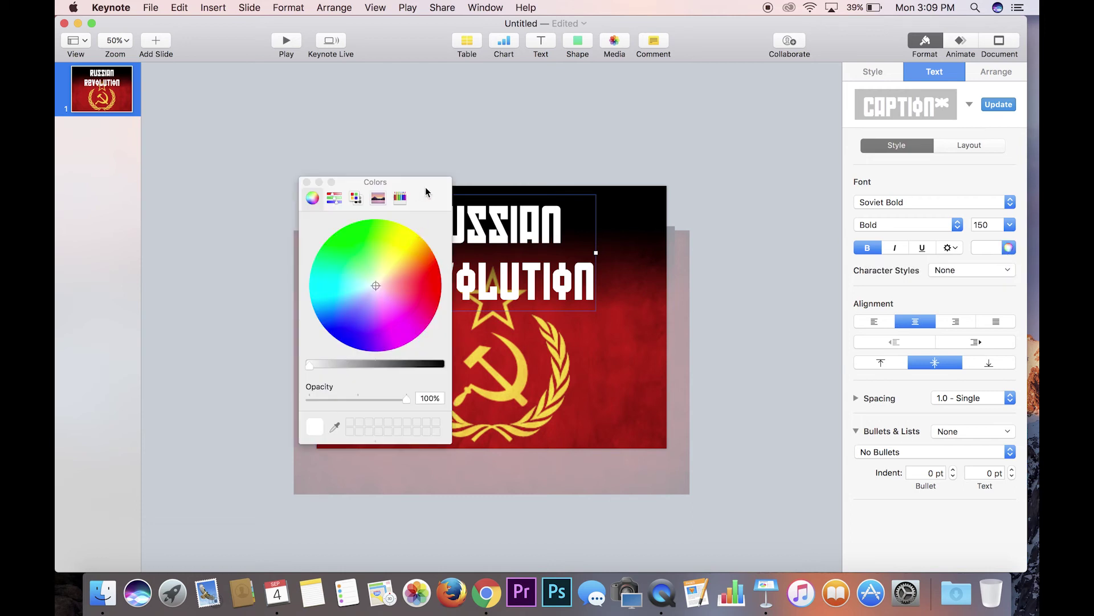
pyautogui.moveTo(425, 187); pyautogui.dragTo(323, 163)
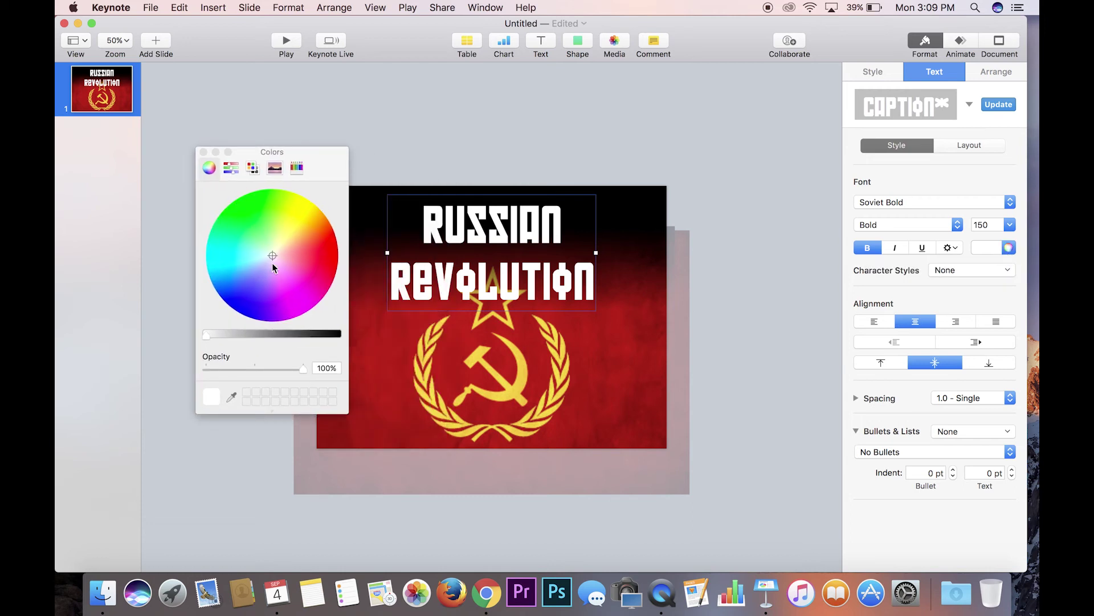
pyautogui.click(232, 396)
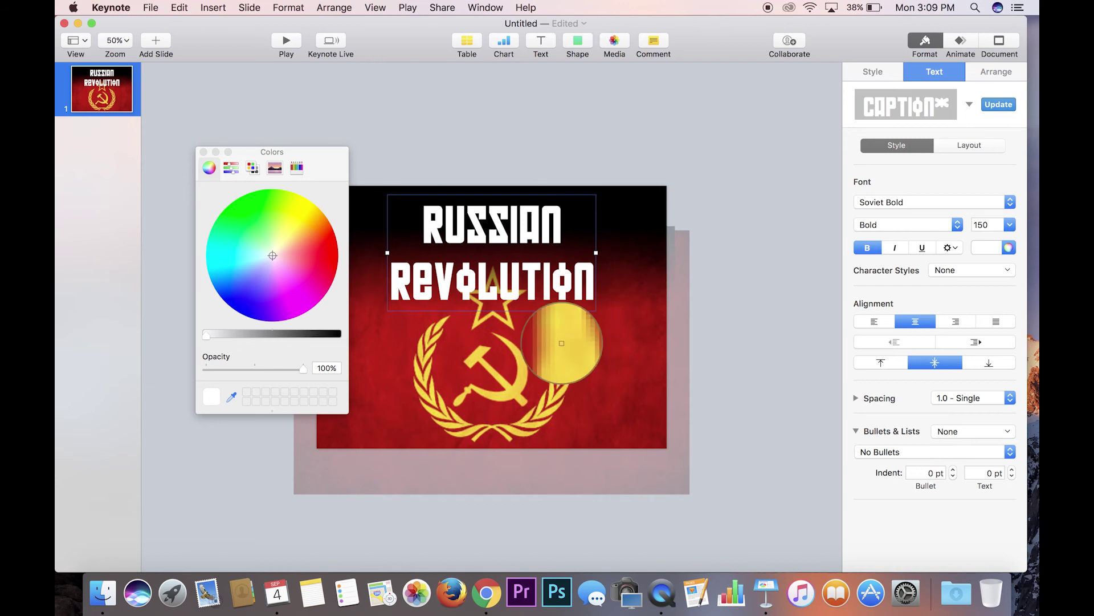
pyautogui.click(562, 342)
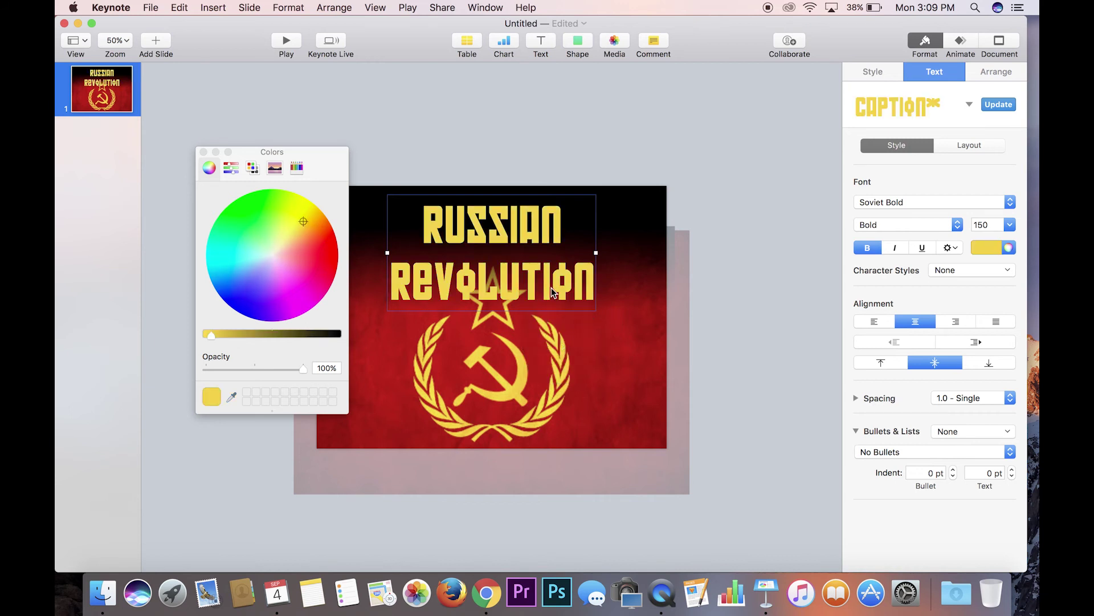
pyautogui.click(231, 396)
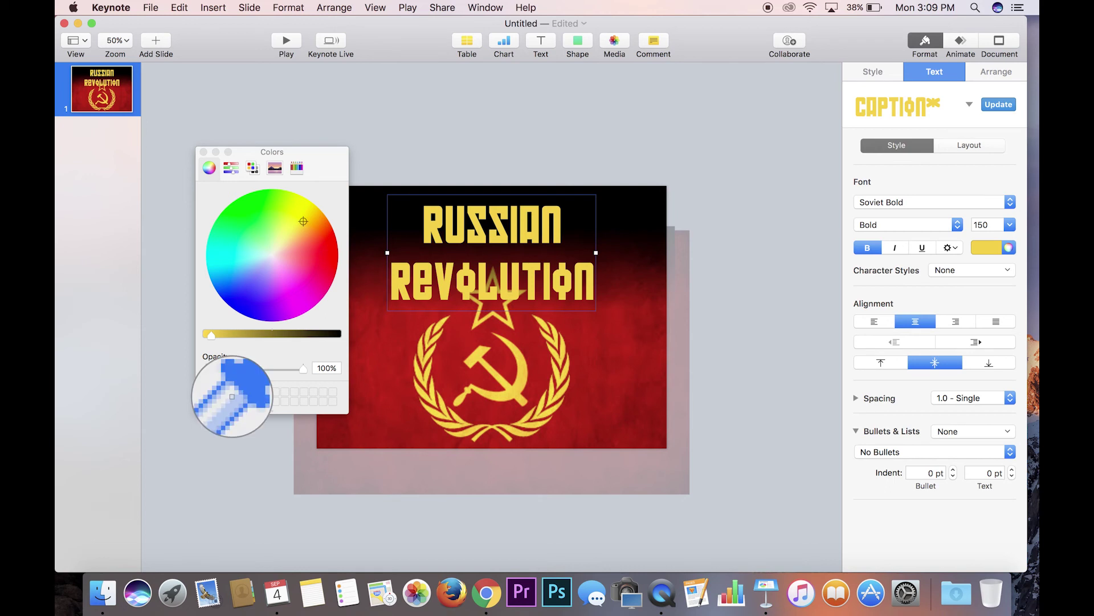
pyautogui.click(599, 340)
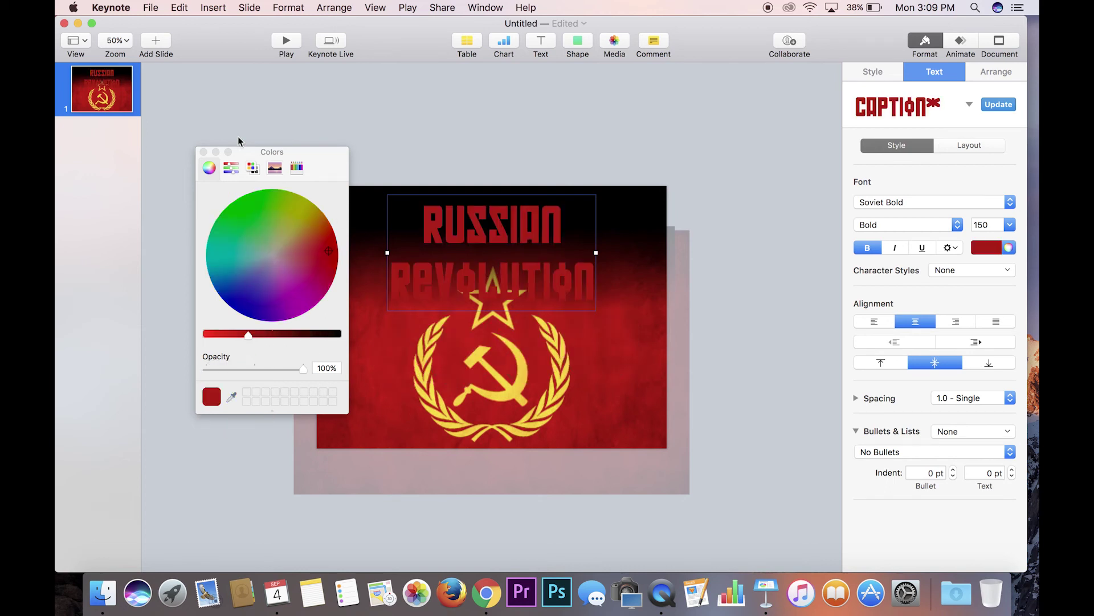
pyautogui.click(204, 152)
pyautogui.click(697, 231)
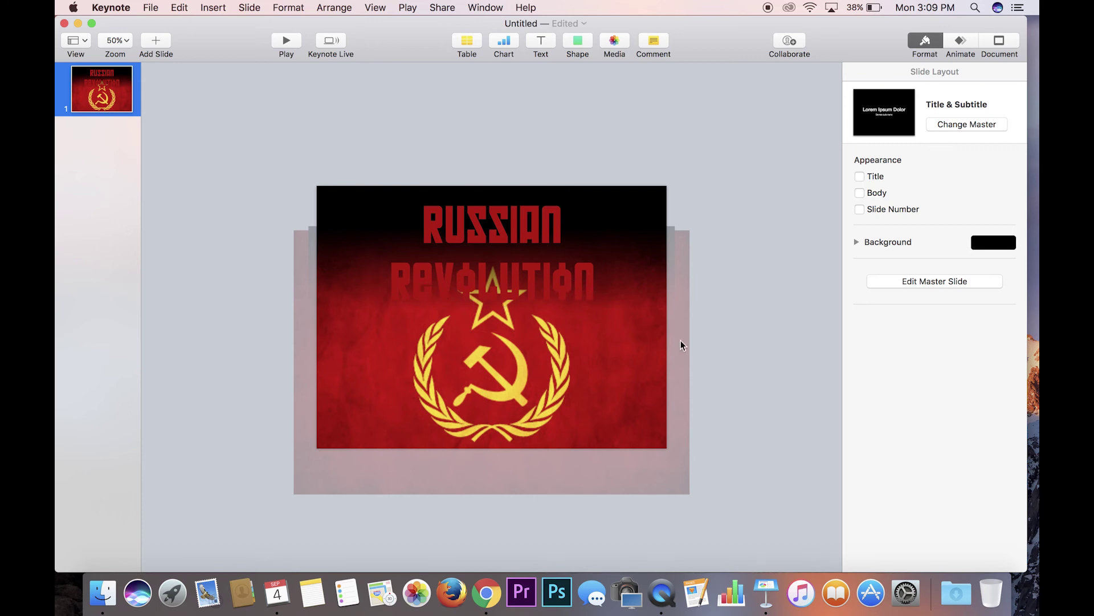
# Select the title and add a Drop Shadow in the Style inspector
pyautogui.click(600, 293)
pyautogui.click(596, 292)
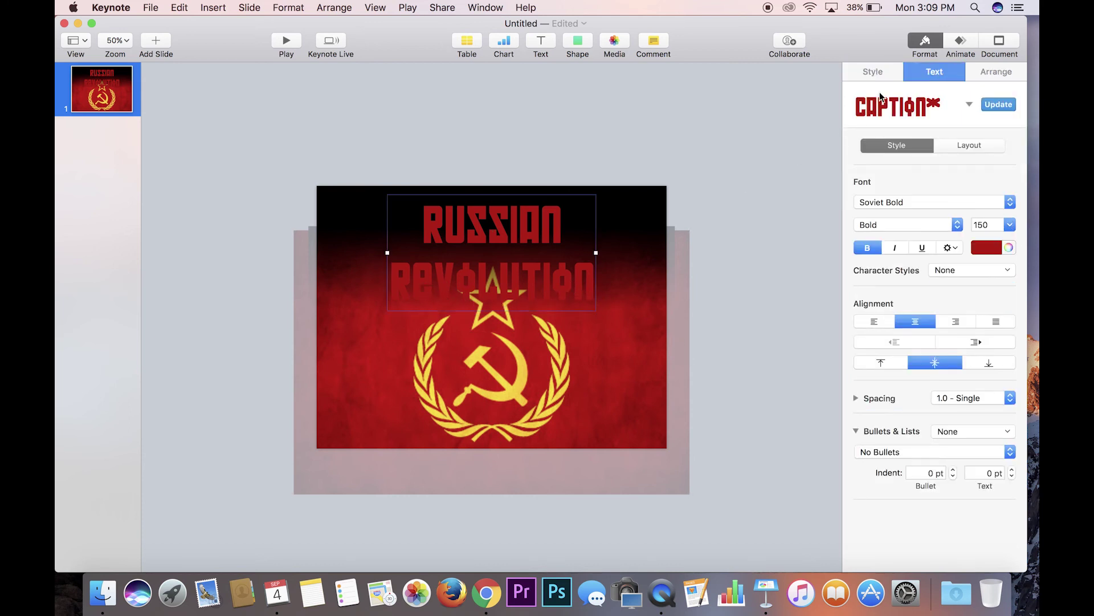
pyautogui.click(877, 73)
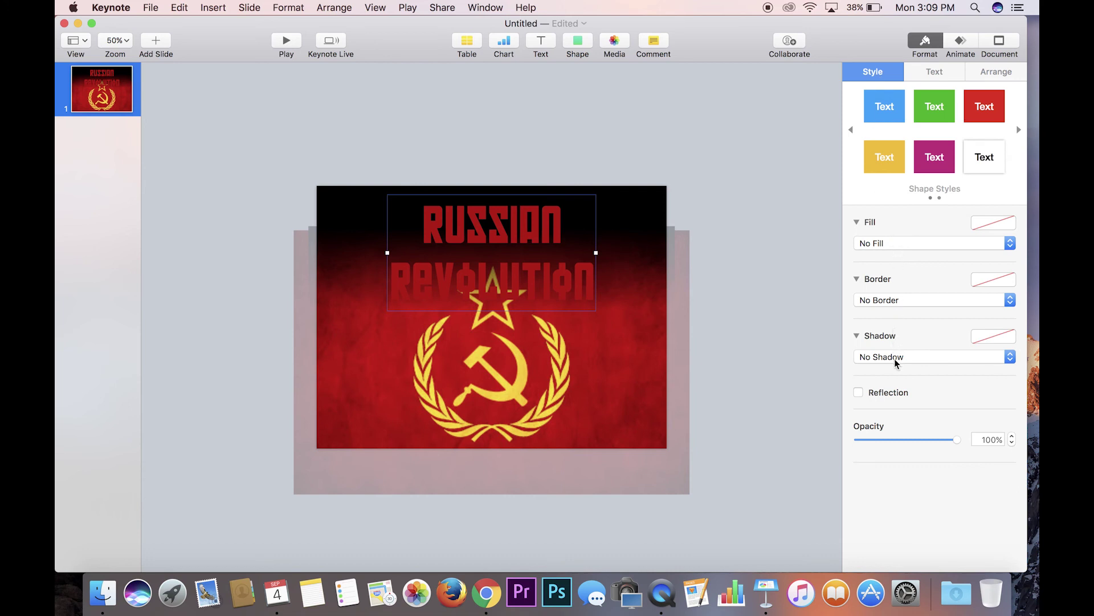
pyautogui.click(912, 358)
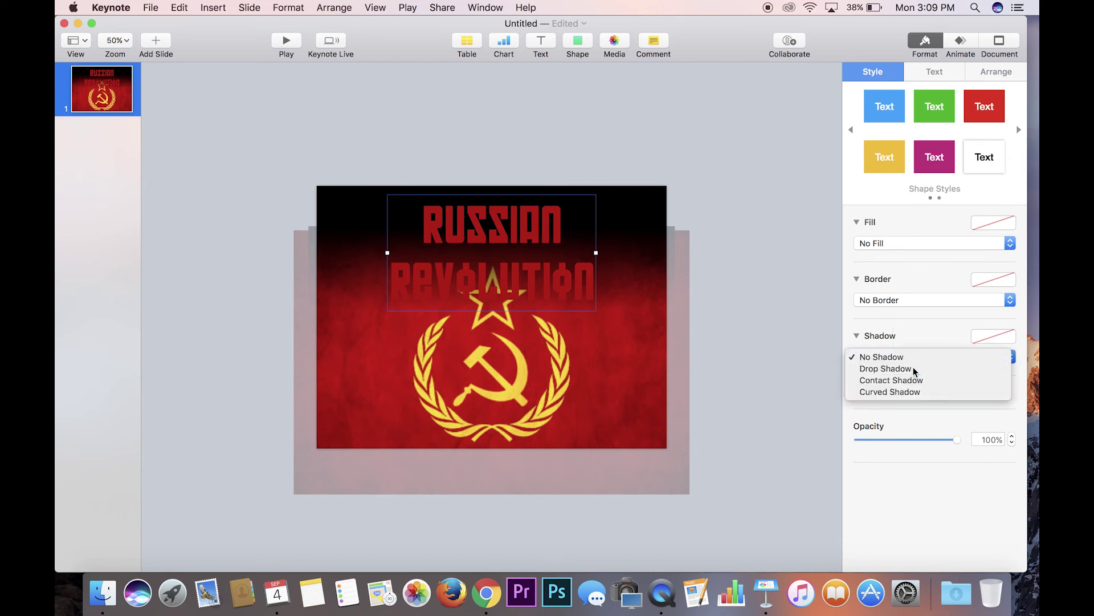
pyautogui.click(887, 369)
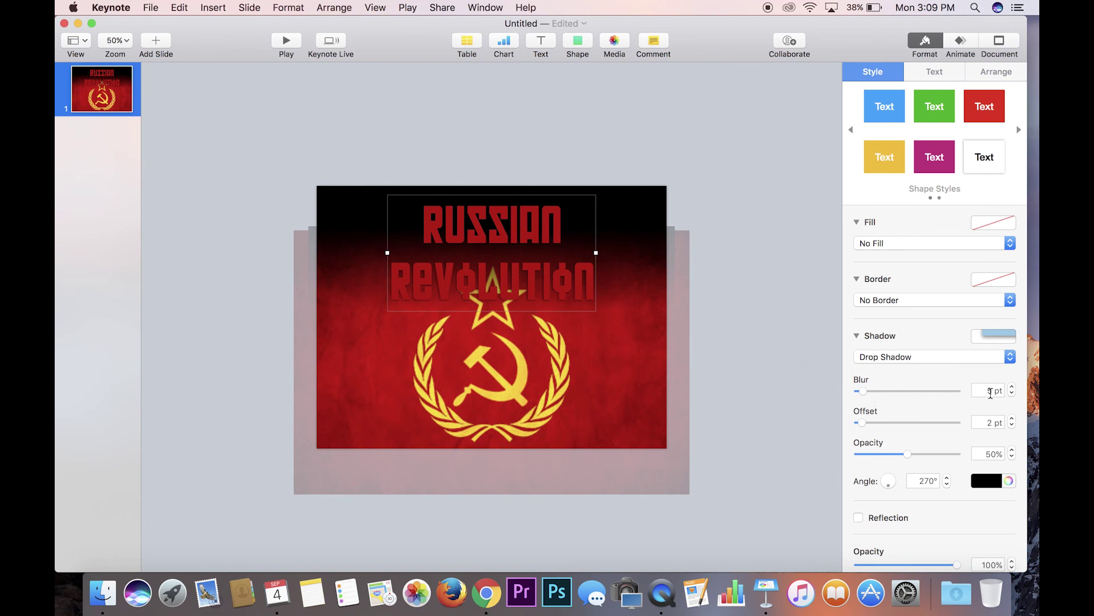
# Set the shadow to blur 10, offset 6 and 100% opacity, then nudge the title down
pyautogui.doubleClick(990, 391)
pyautogui.doubleClick(990, 422)
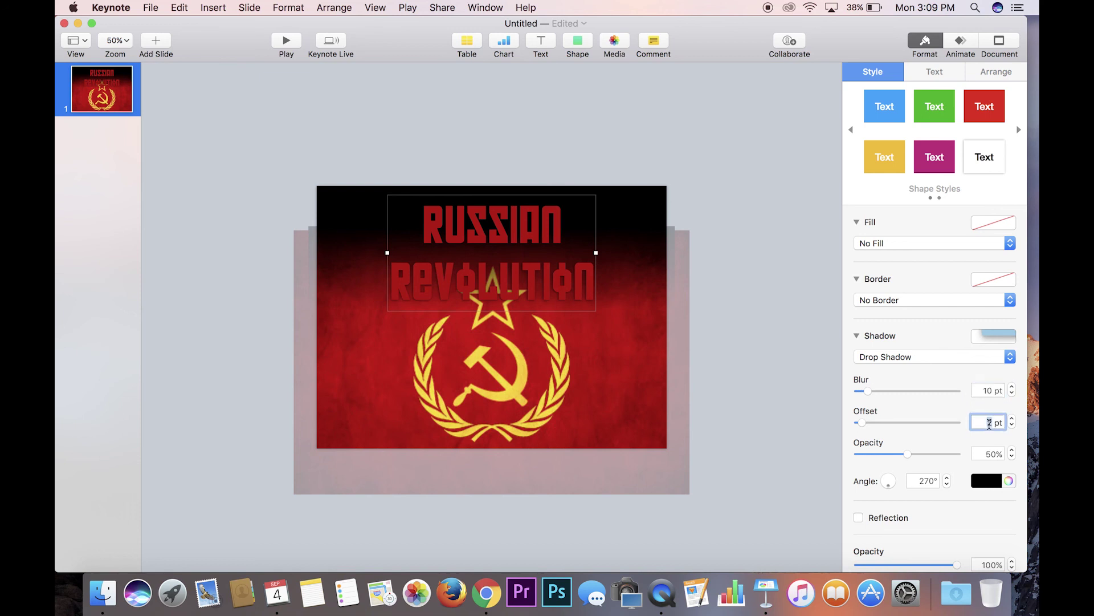
pyautogui.write('6')
pyautogui.press('Return')
pyautogui.doubleClick(992, 453)
pyautogui.write('1')
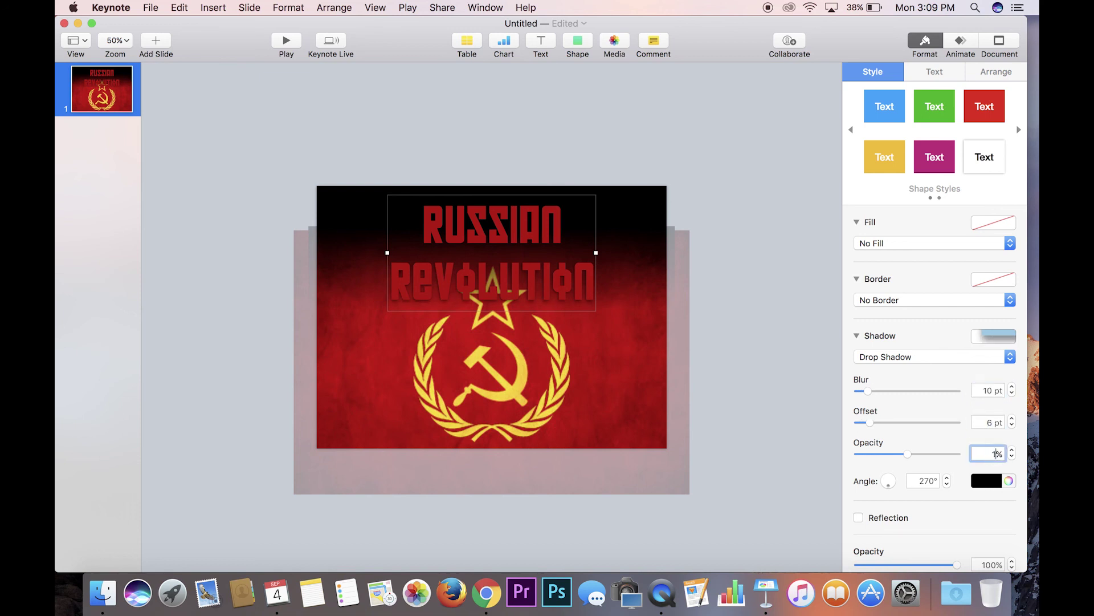
pyautogui.write('00')
pyautogui.press('Return')
pyautogui.click(735, 245)
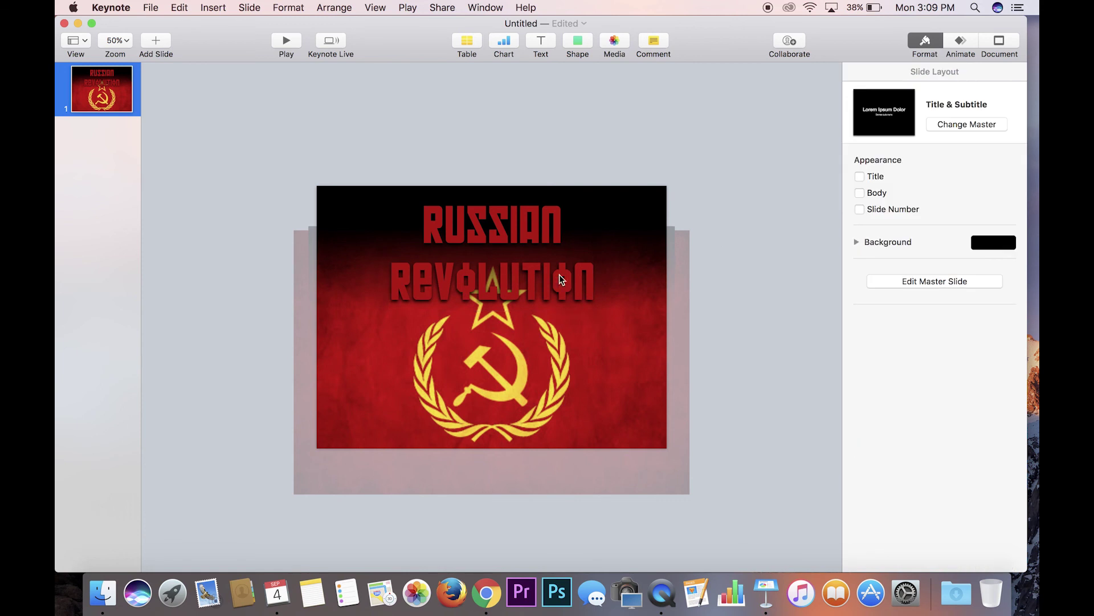
pyautogui.moveTo(557, 276); pyautogui.dragTo(555, 279)
pyautogui.click(441, 138)
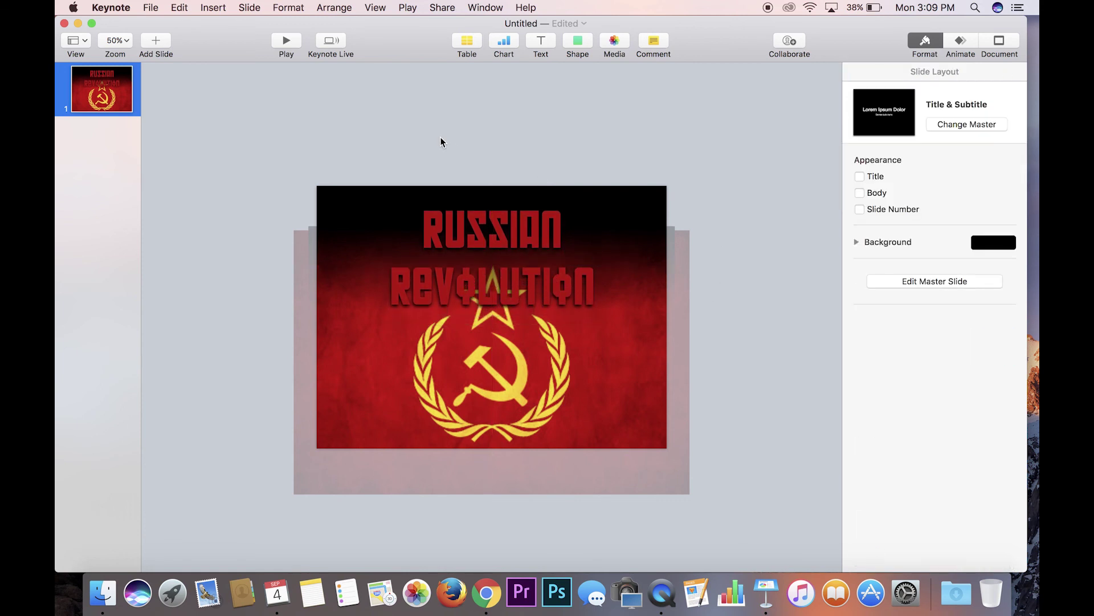